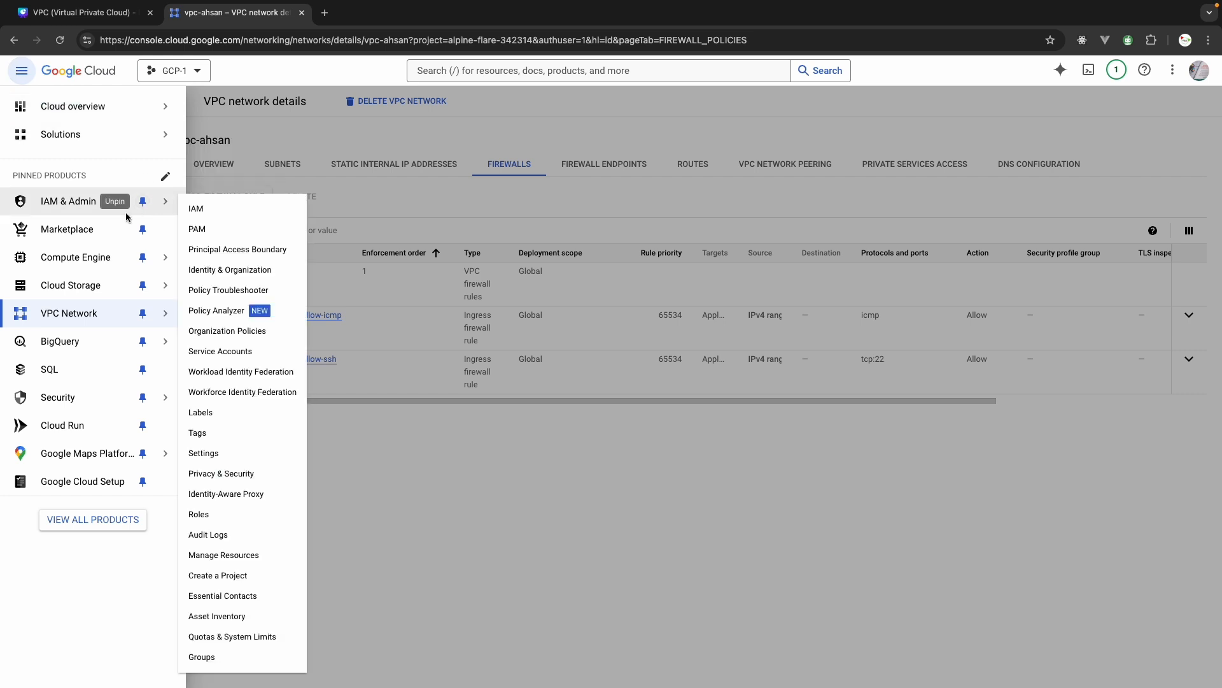
Step: Open the Compute Engine VM instances page and start a new instance named vm-1
mouse_move(105, 261)
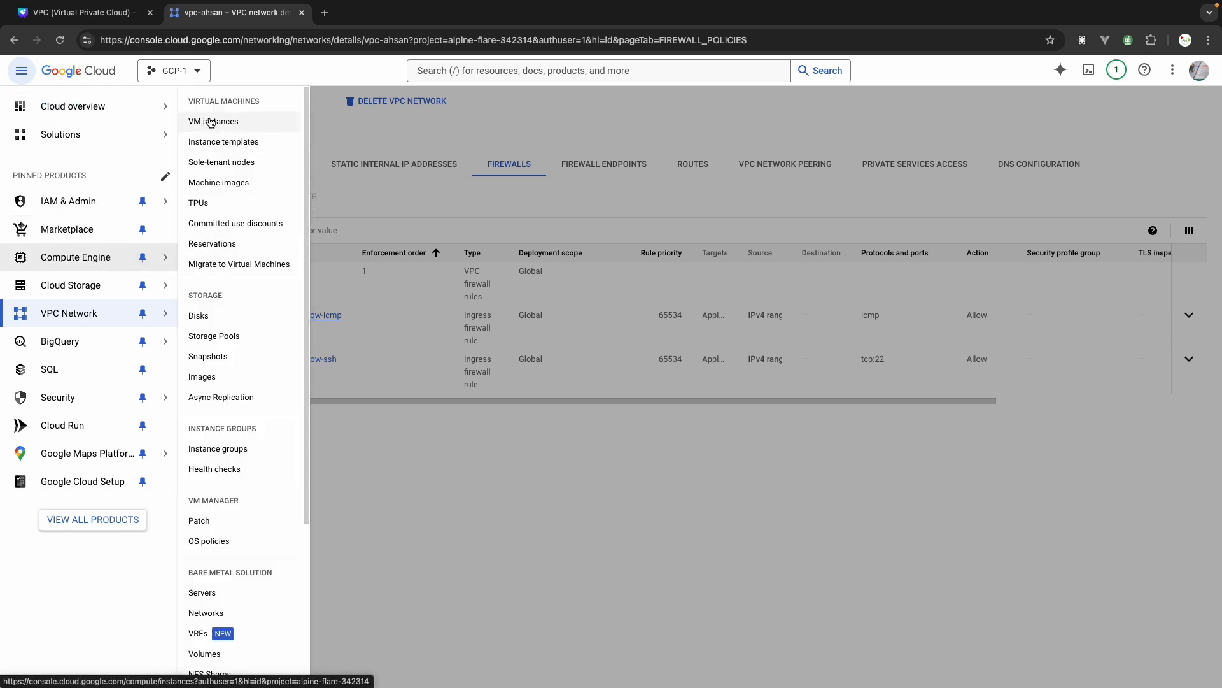
left_click(235, 126)
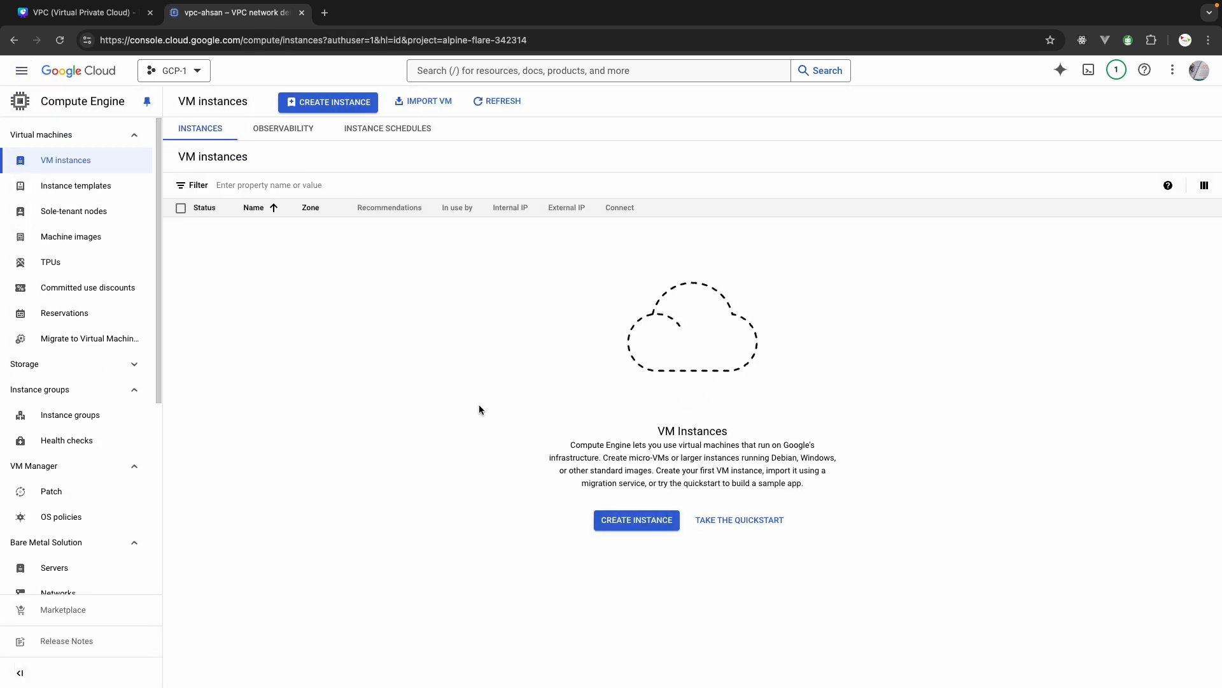
left_click(328, 103)
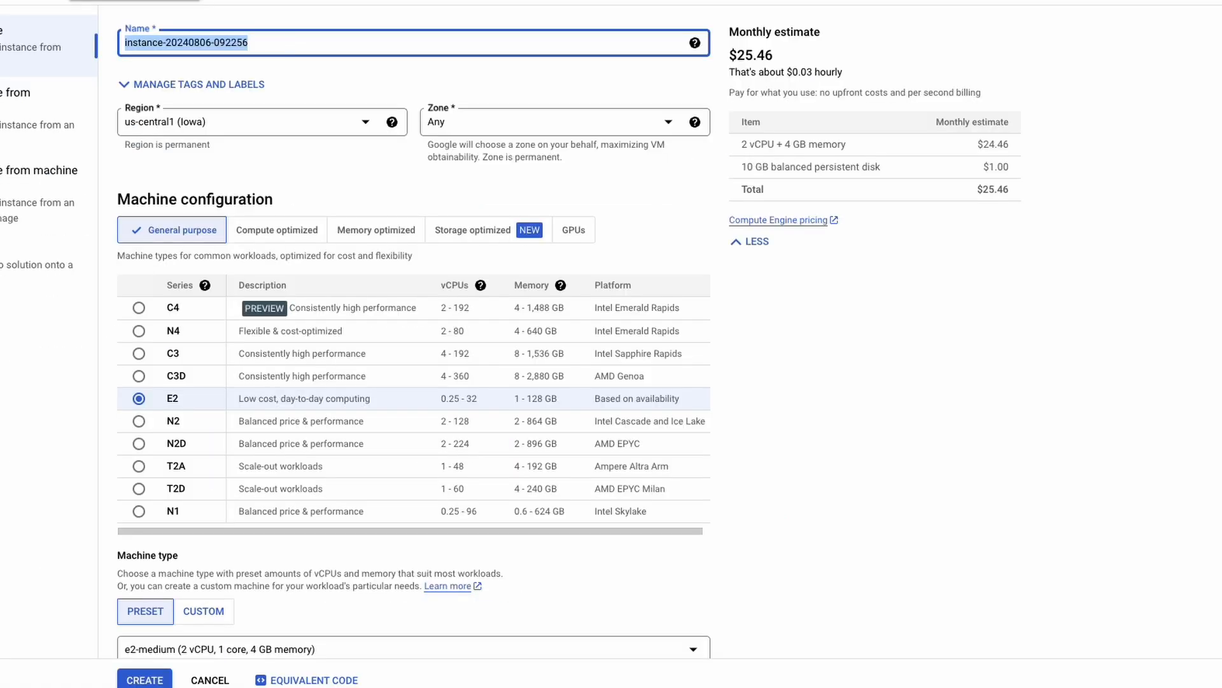
type("vm-1")
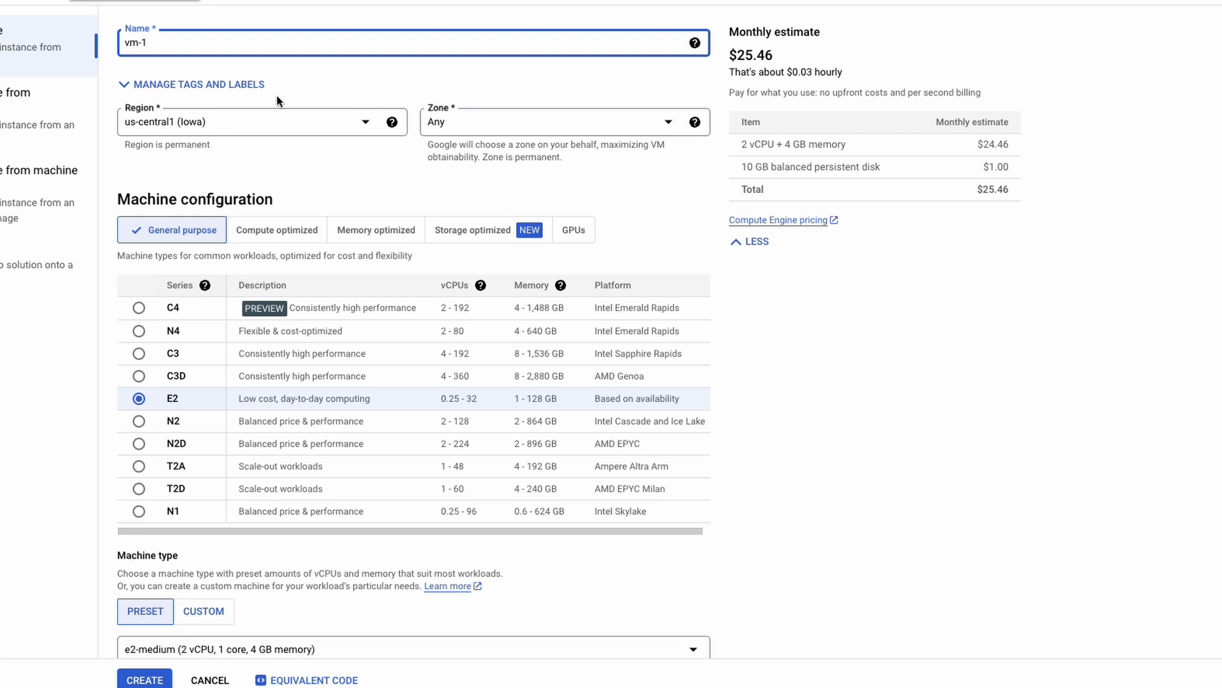
Step: Set the instance's region to asia-southeast2 (Jakarta) and check which zones it offers
left_click(258, 129)
scroll(274, 230, "down", 1)
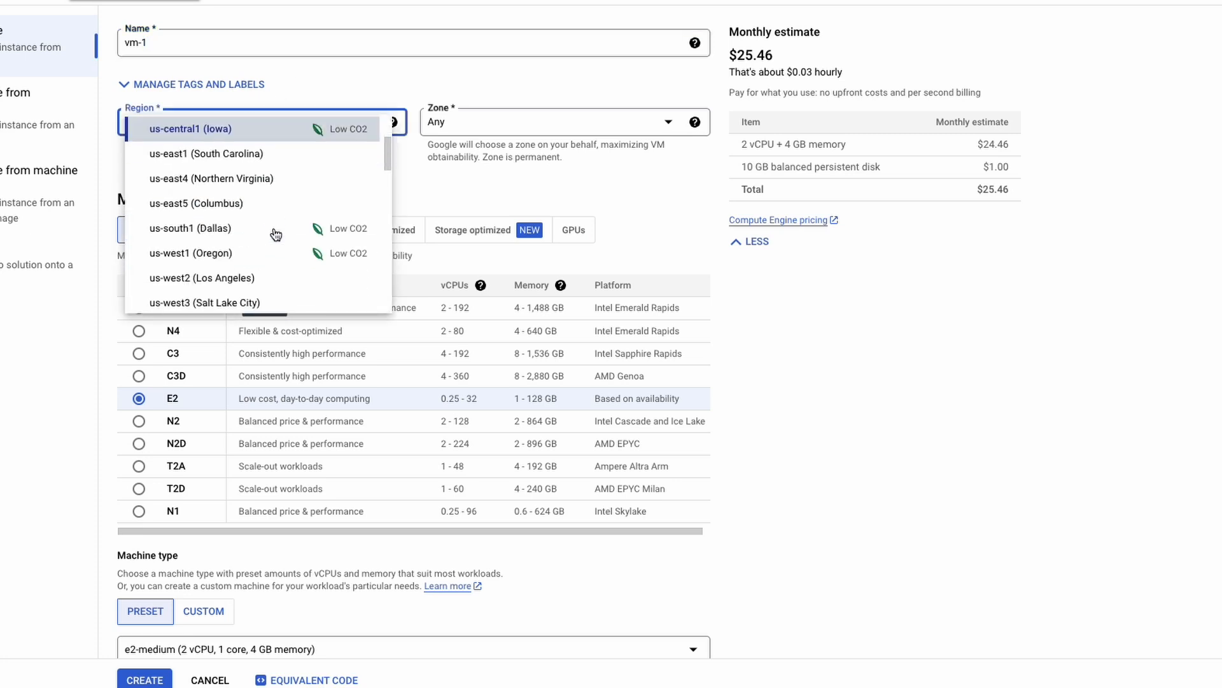
left_click_drag(387, 151, 382, 210)
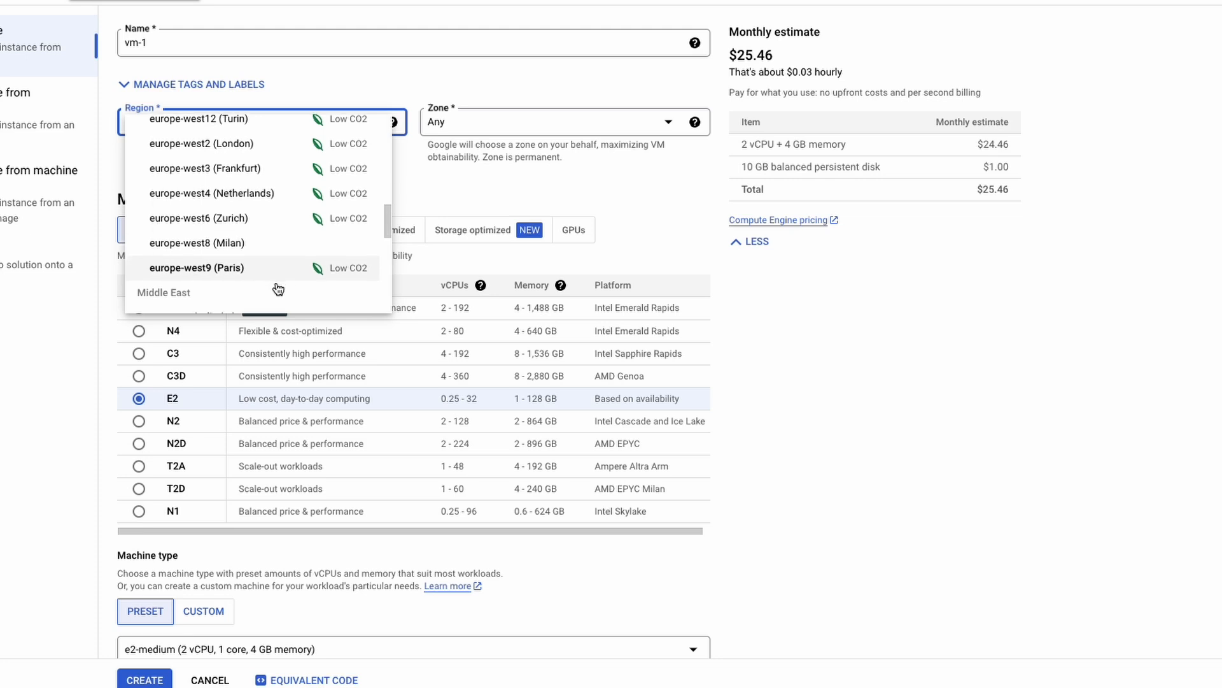
scroll(276, 284, "down", 2)
scroll(261, 273, "down", 3)
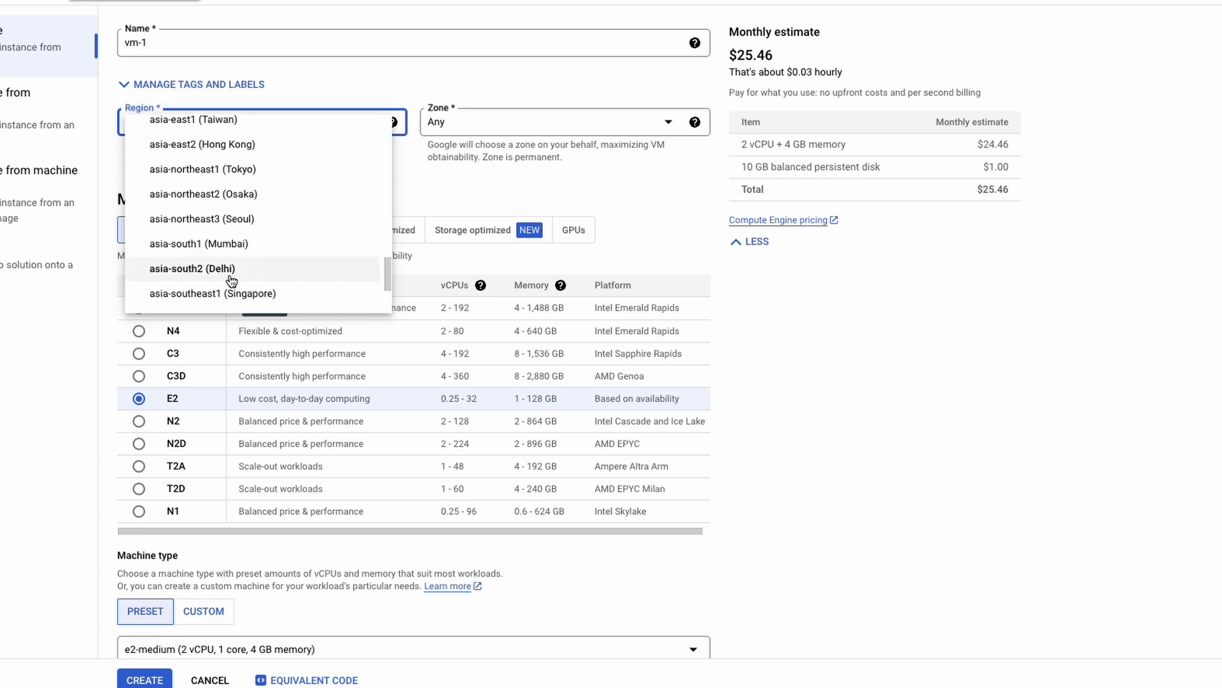
scroll(240, 220, "down", 1)
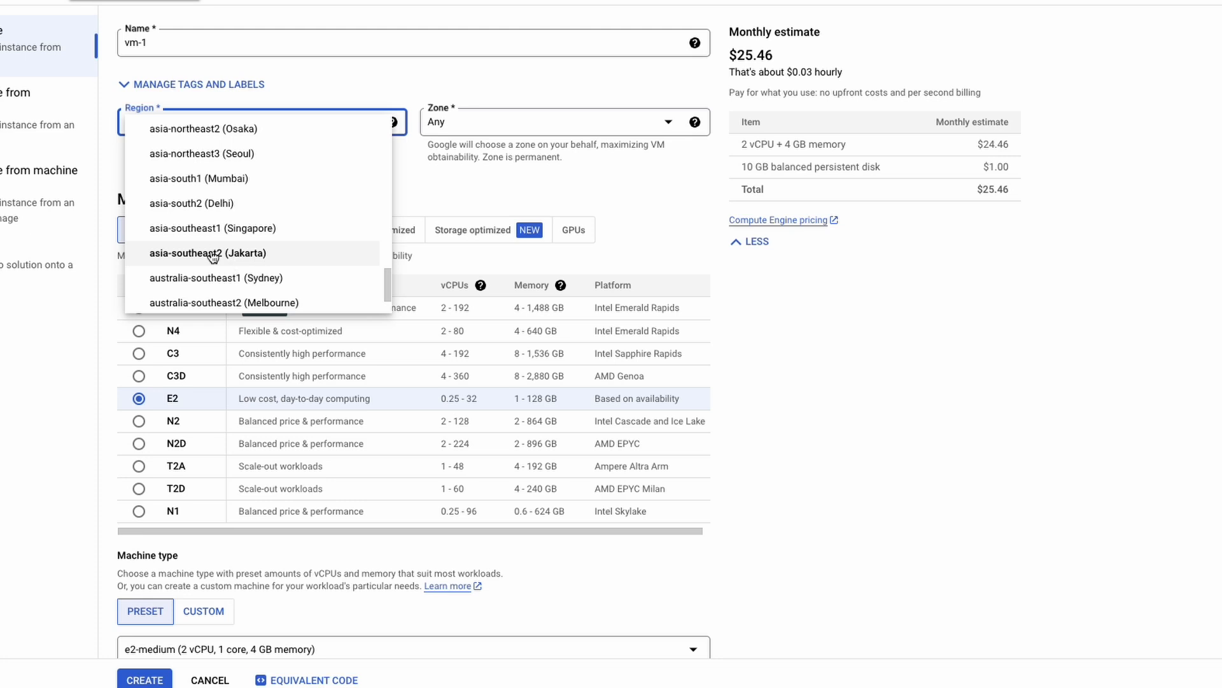
left_click(212, 256)
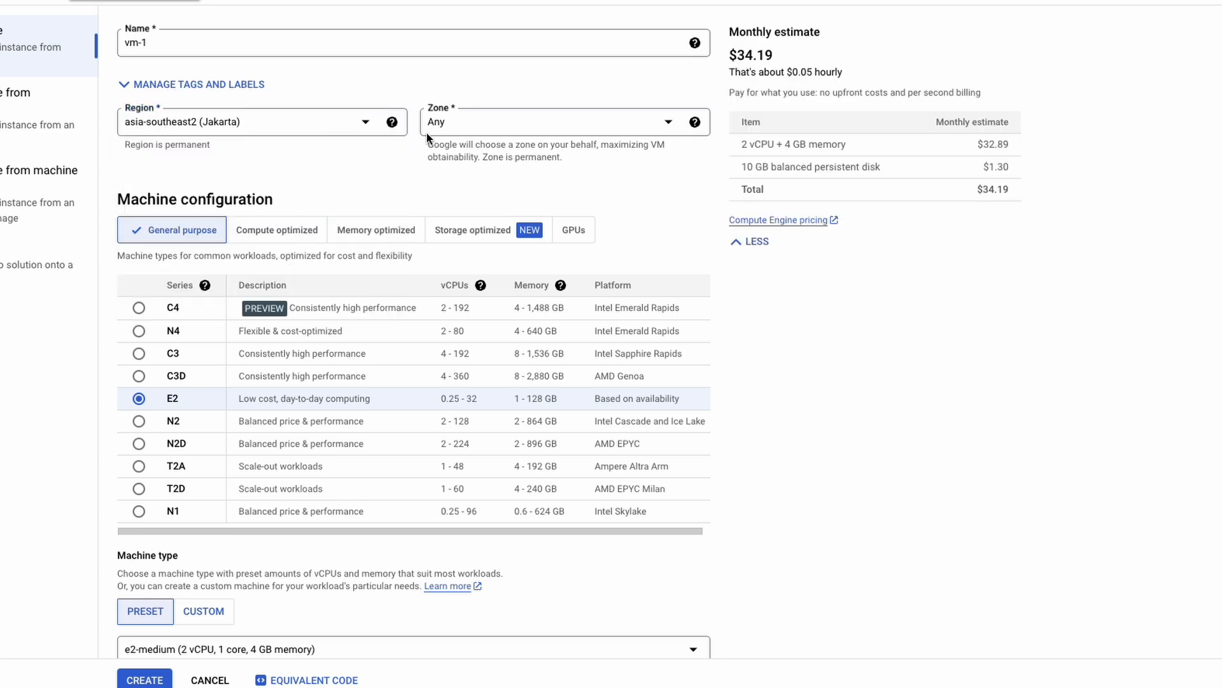
left_click(468, 130)
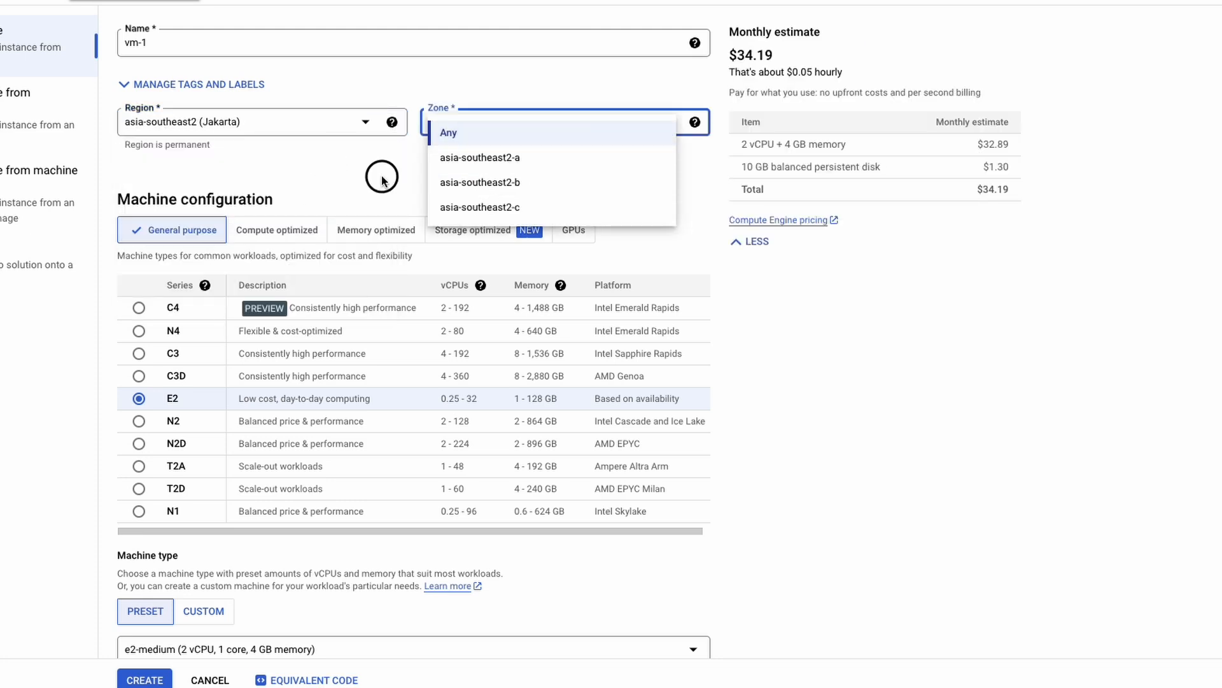
left_click(445, 106)
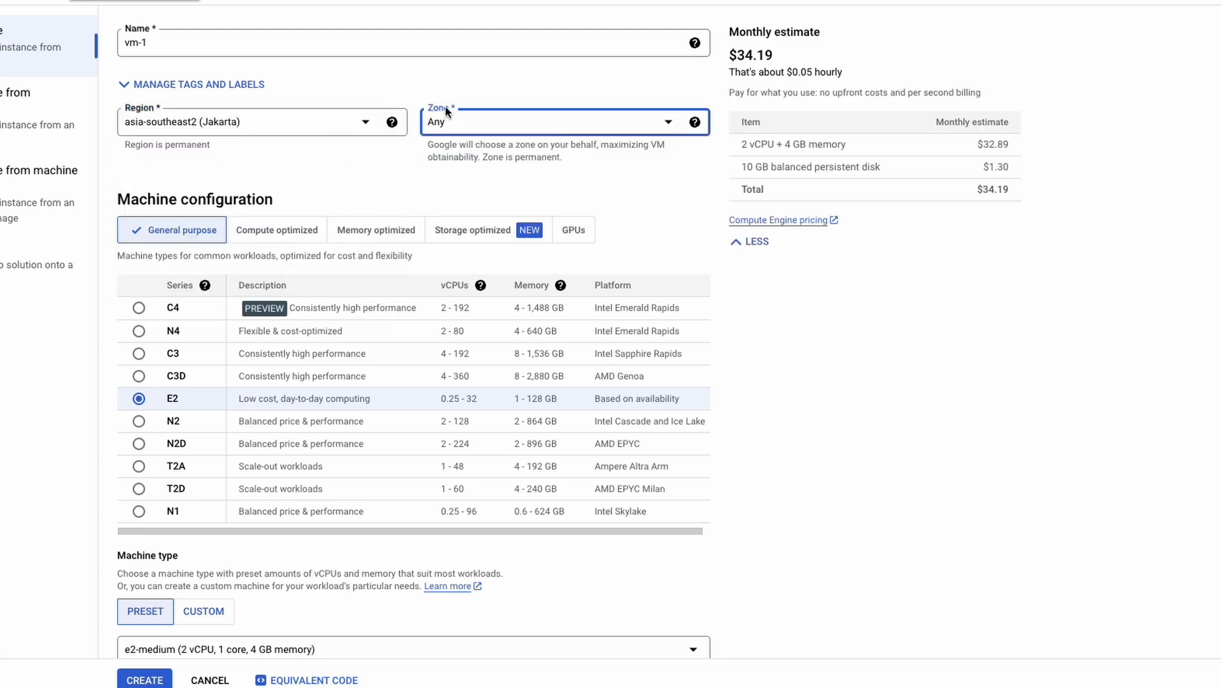
left_click(419, 173)
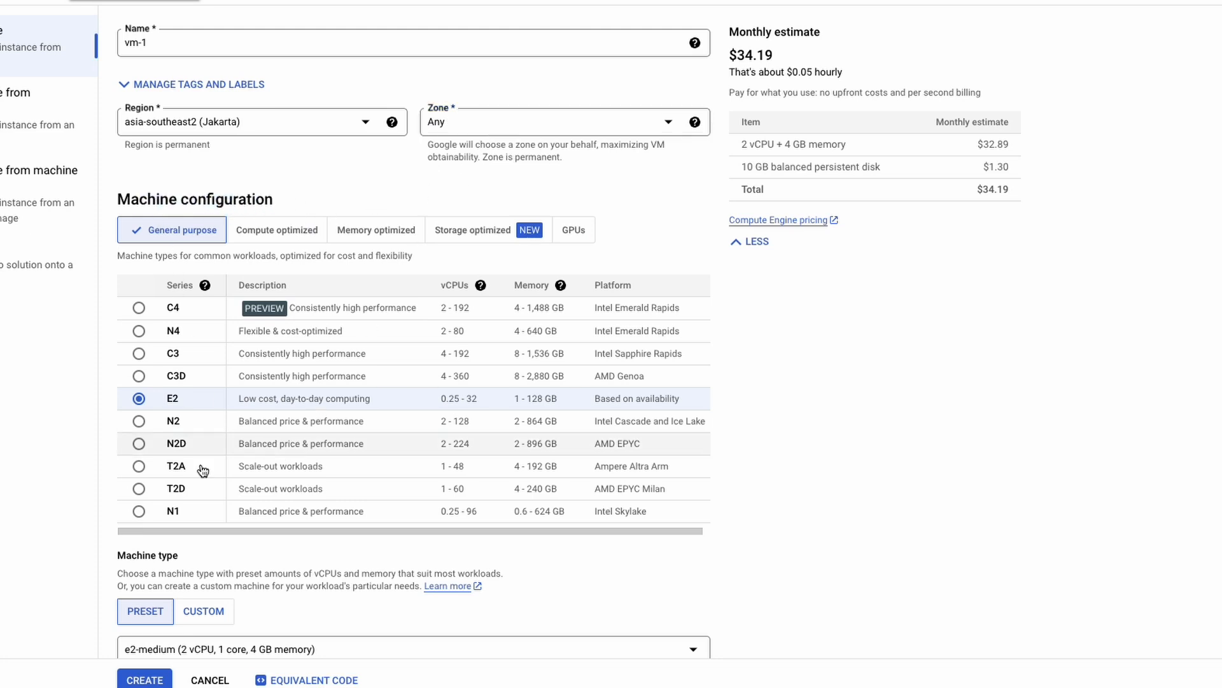
Step: Compare the E2 and N2D series with their monthly estimates, ending with N2D selected
left_click_drag(238, 402, 373, 409)
left_click(378, 408)
left_click(139, 445)
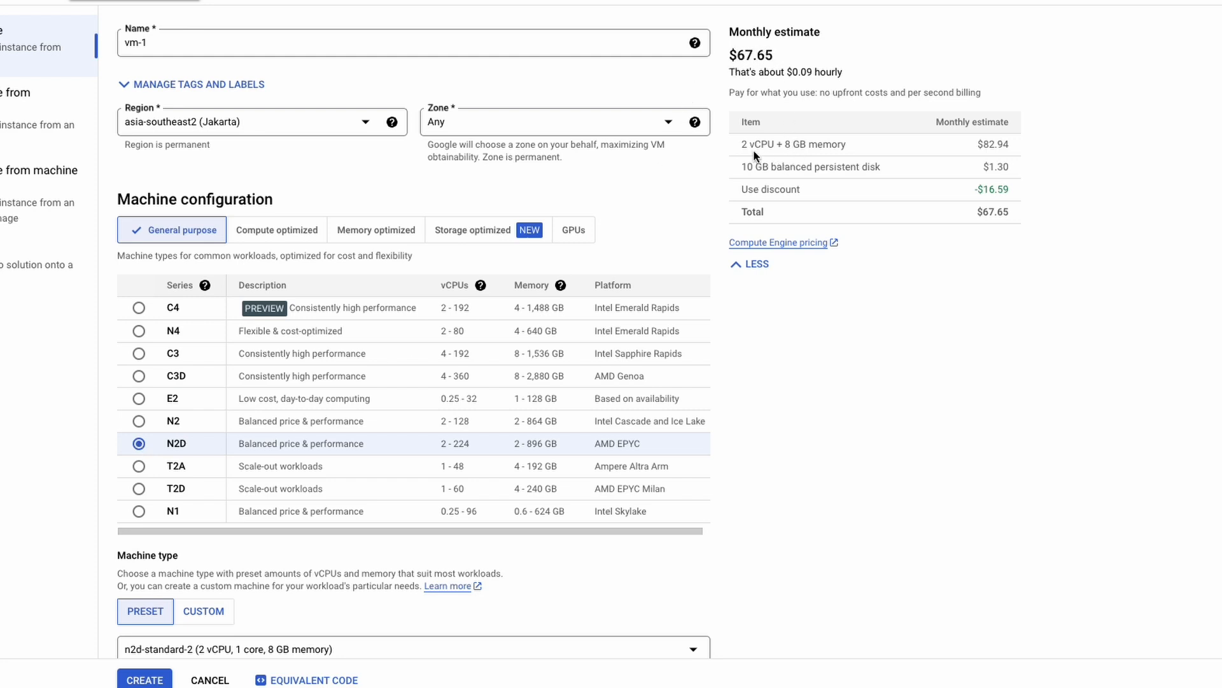
left_click_drag(741, 145, 810, 146)
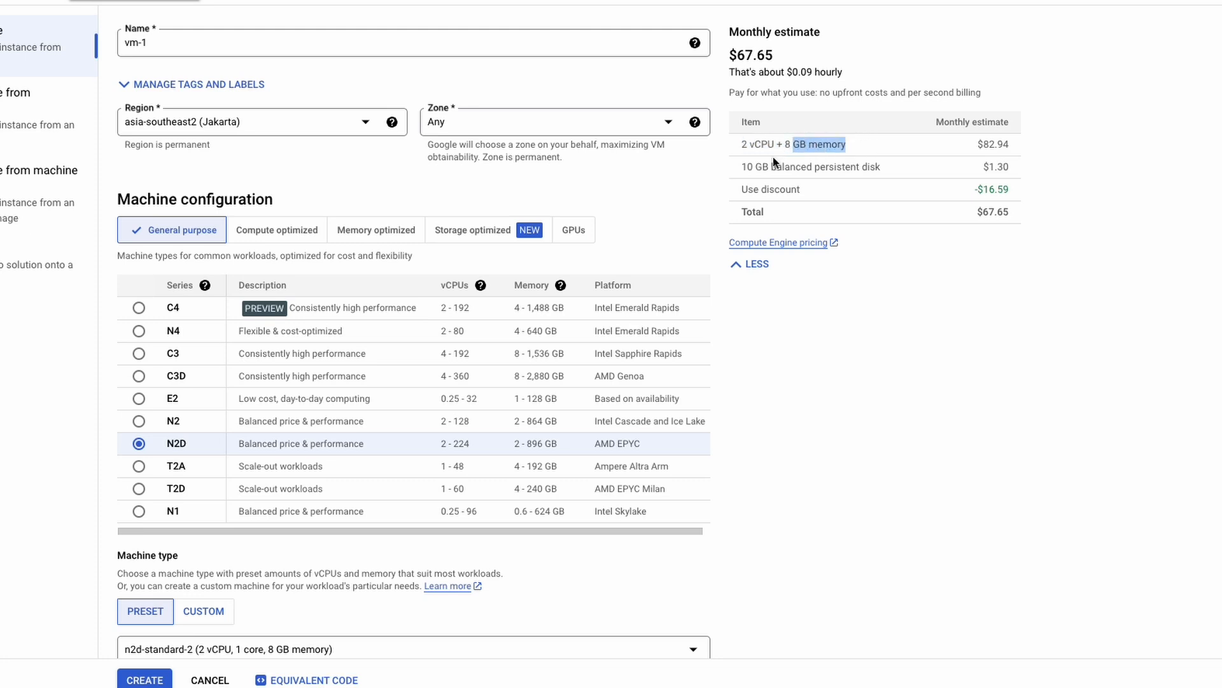
left_click(181, 401)
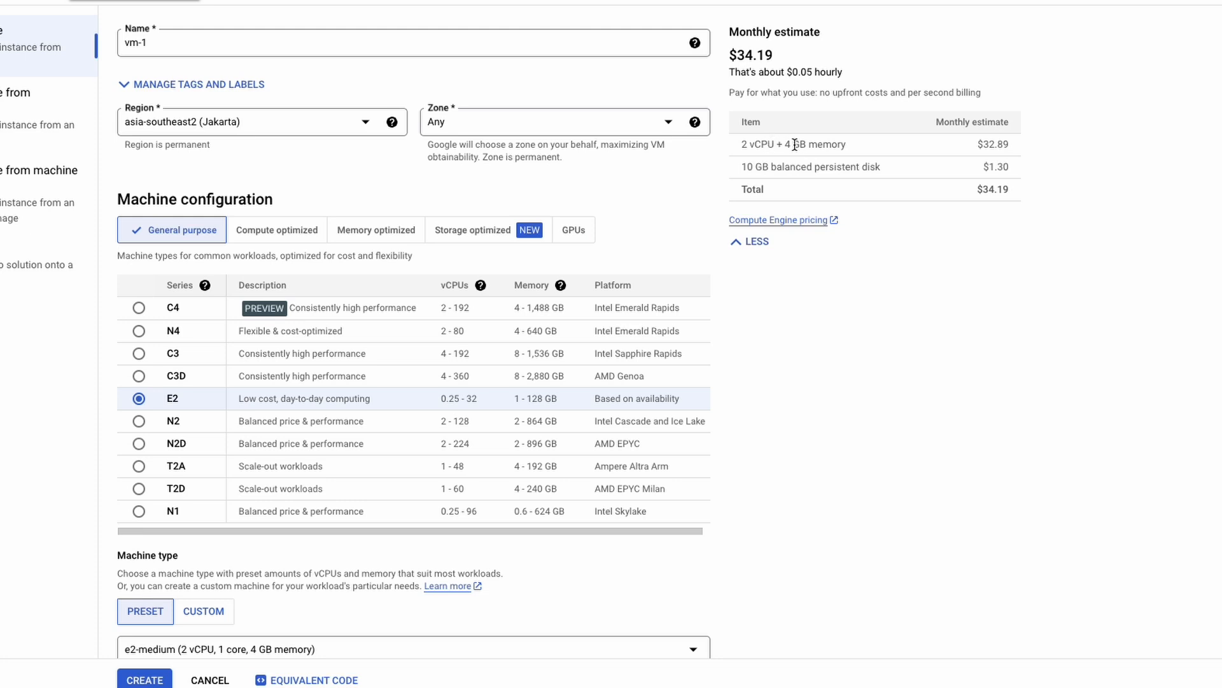
left_click_drag(782, 145, 818, 144)
left_click(564, 444)
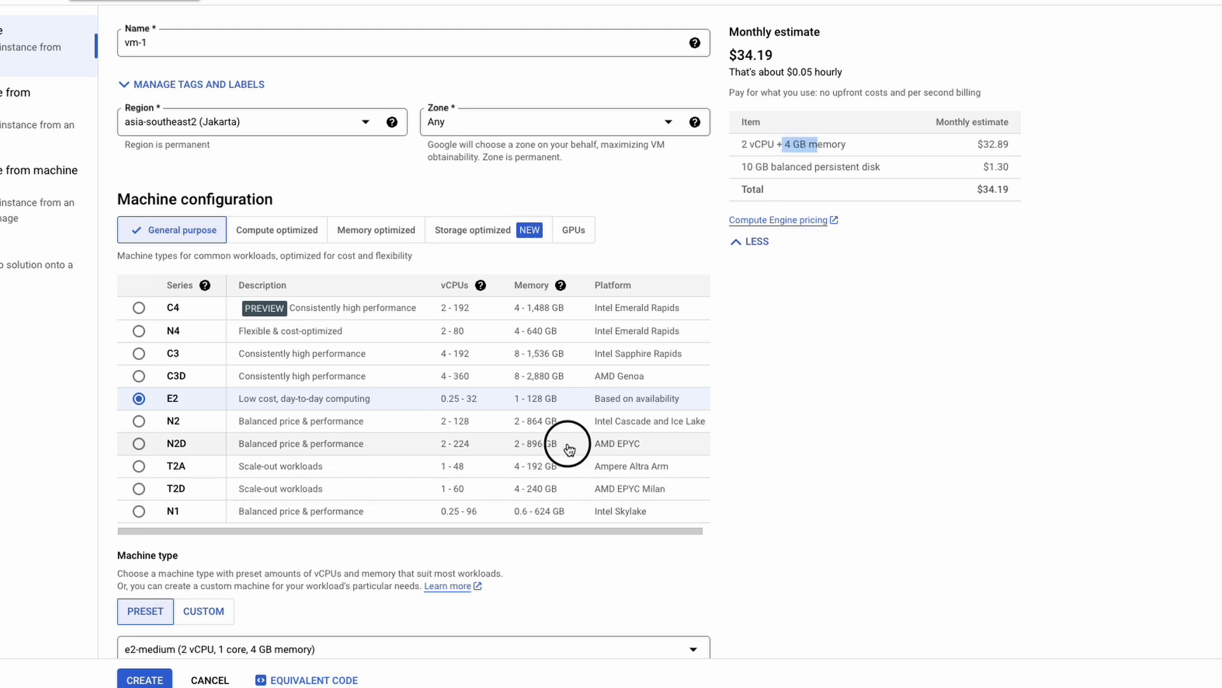
Step: Browse the Standard, High memory and High CPU presets for N2D and choose the n2d-highcpu-8 machine type
scroll(475, 486, "down", 1)
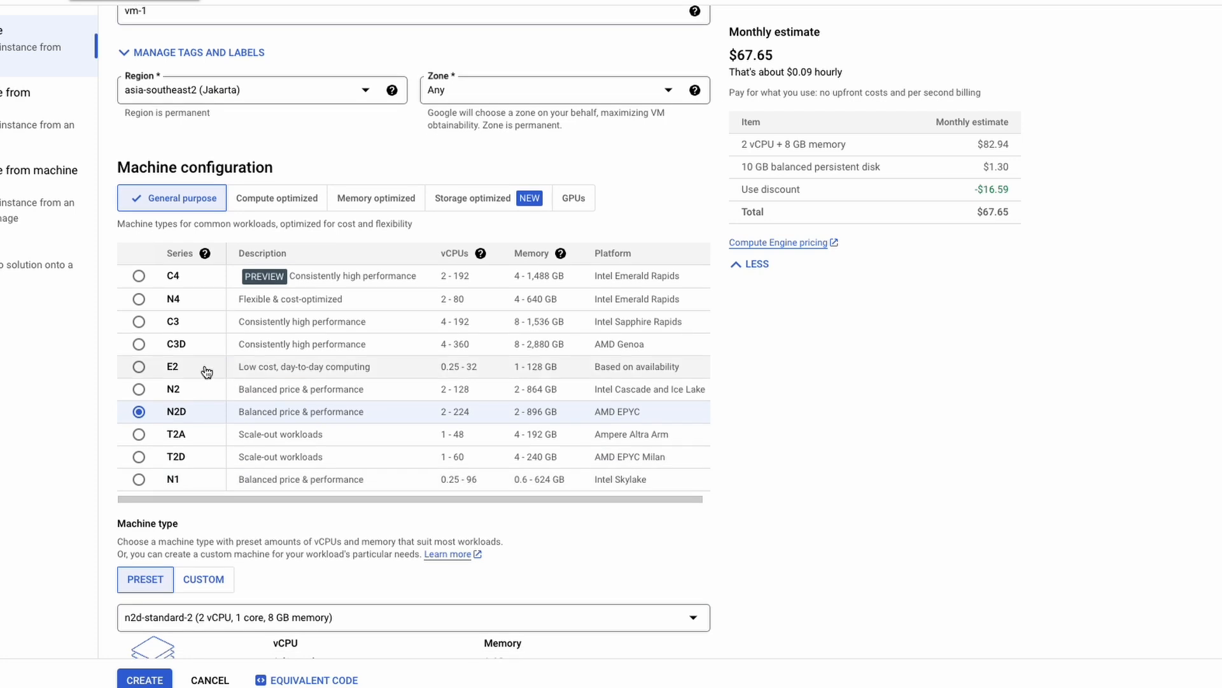
scroll(334, 491, "down", 3)
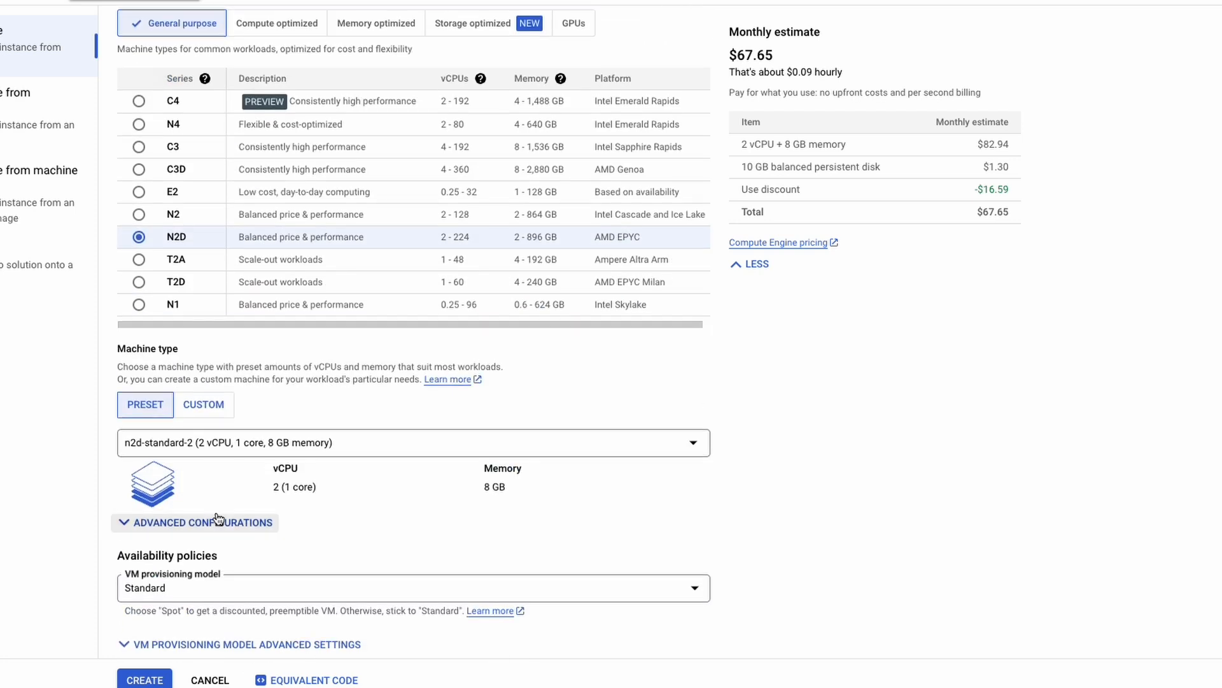
left_click(246, 444)
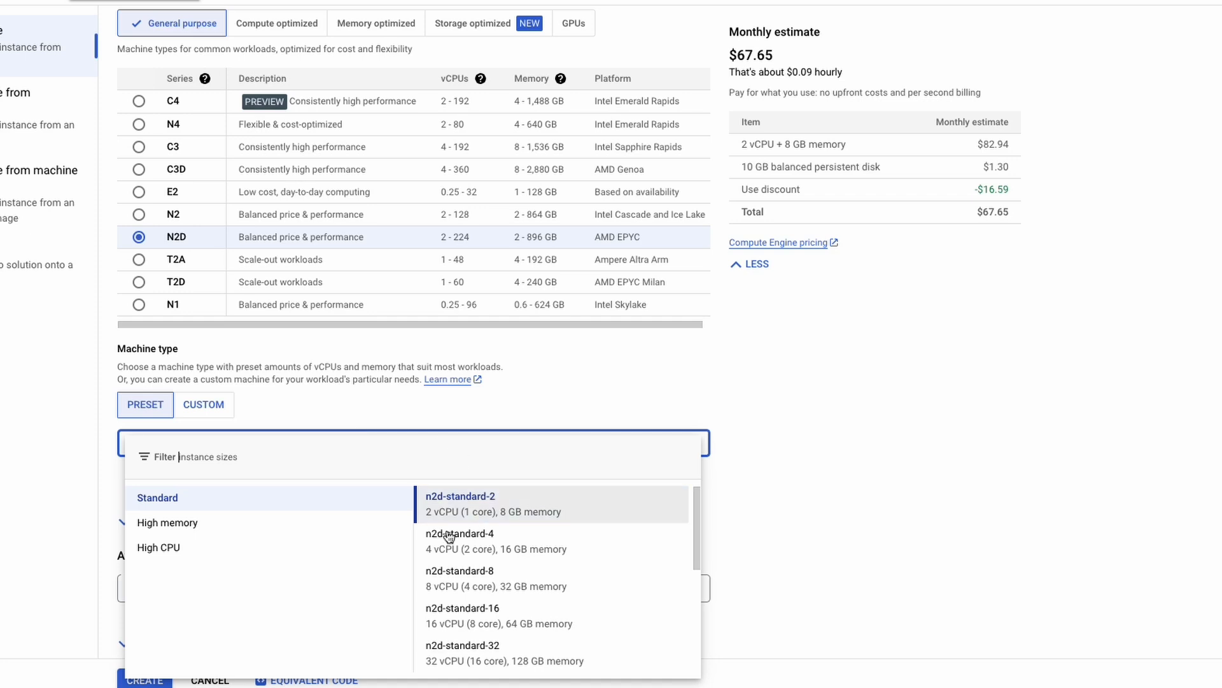
left_click(406, 379)
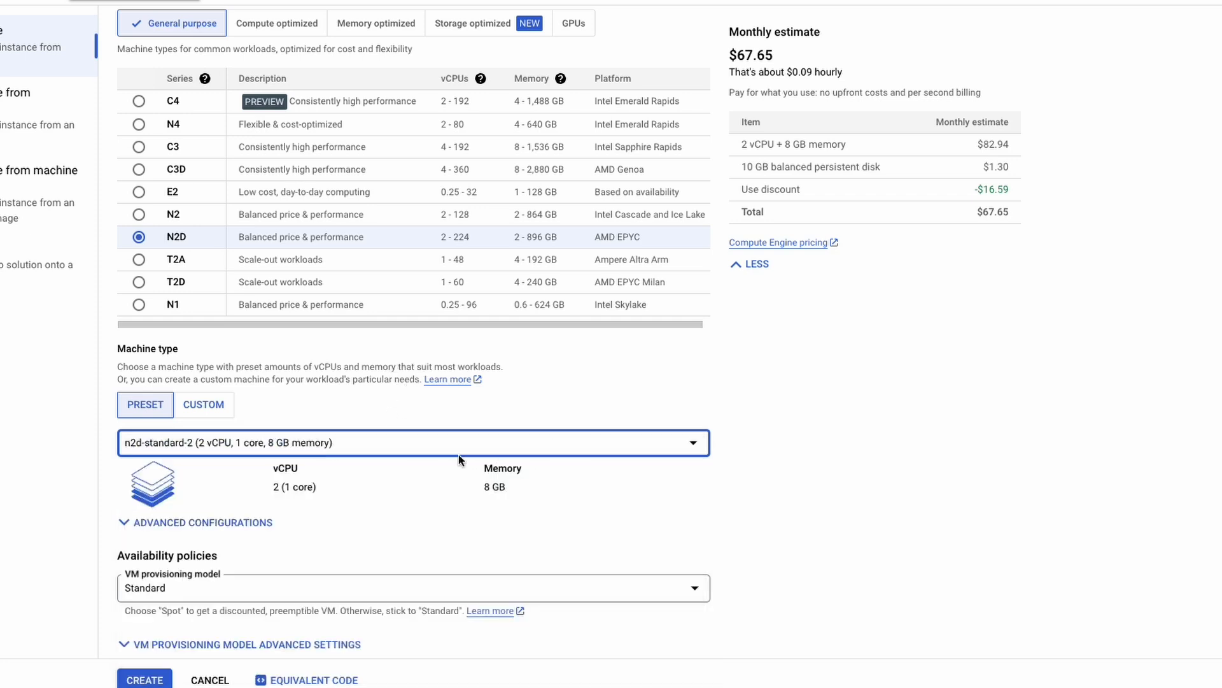
triple_click(277, 487)
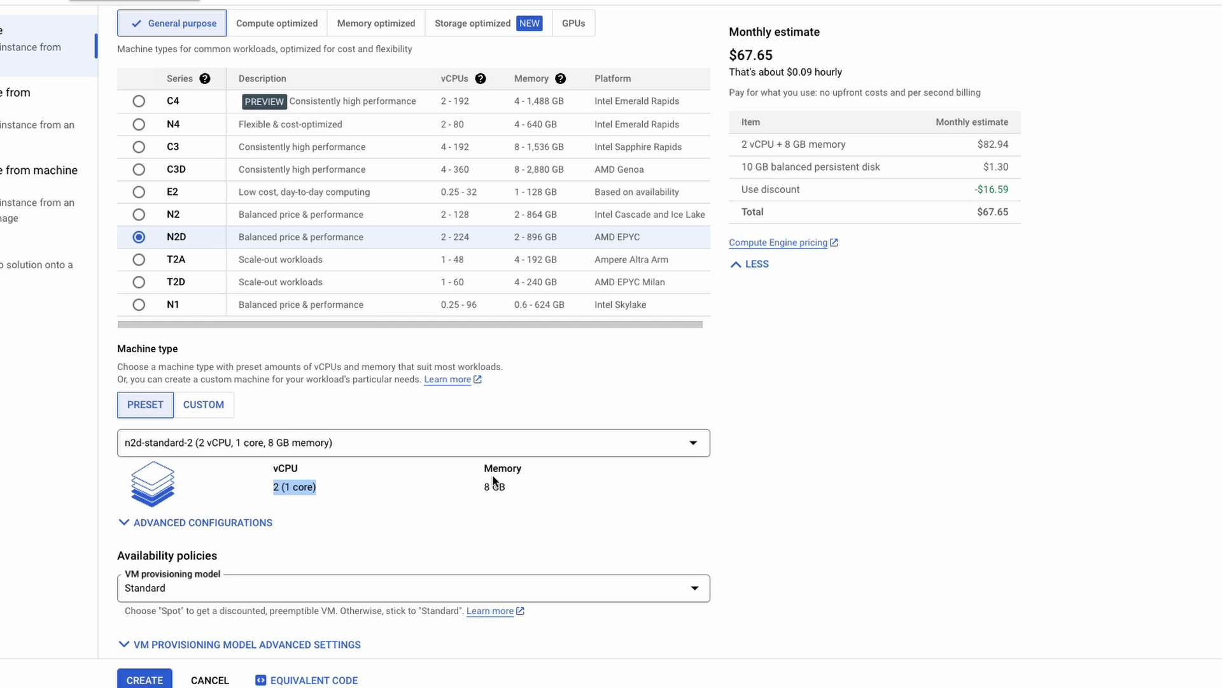
left_click(413, 450)
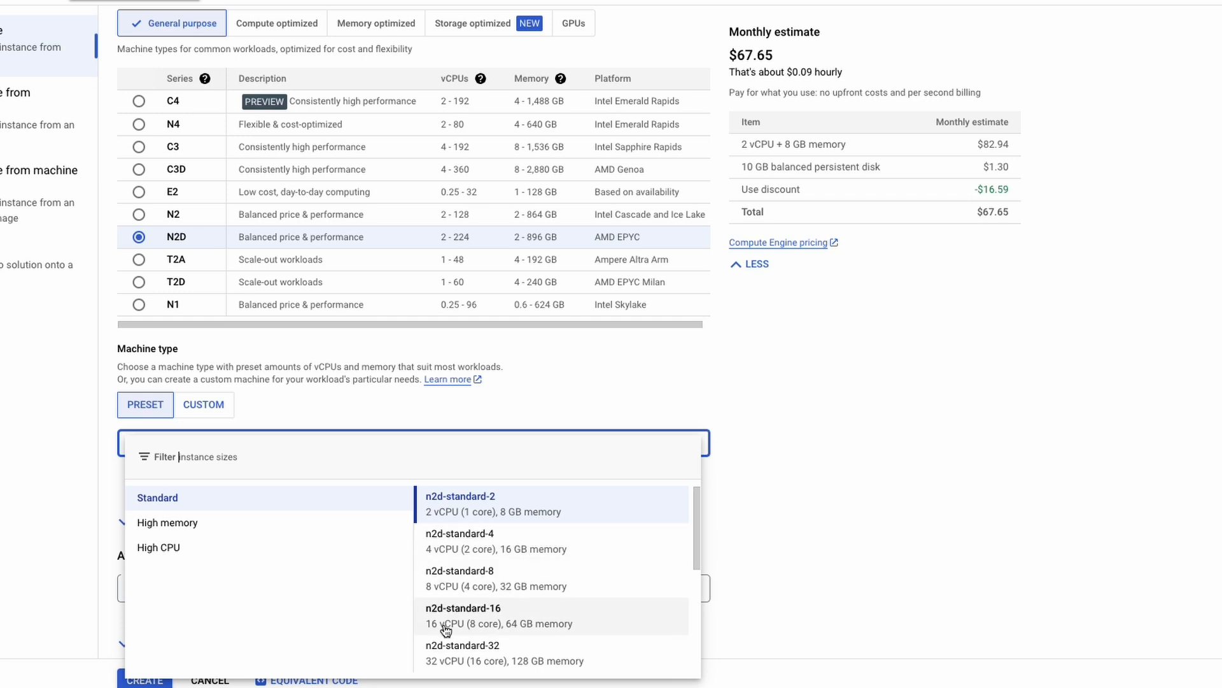
left_click(215, 526)
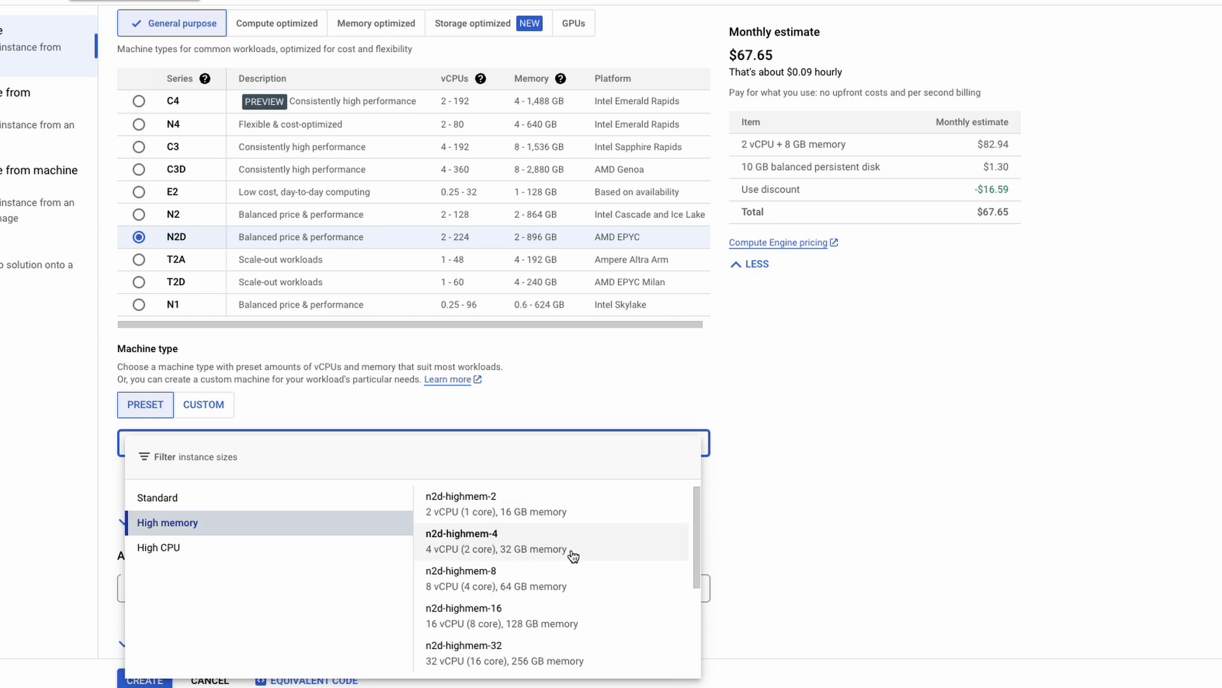
left_click(211, 559)
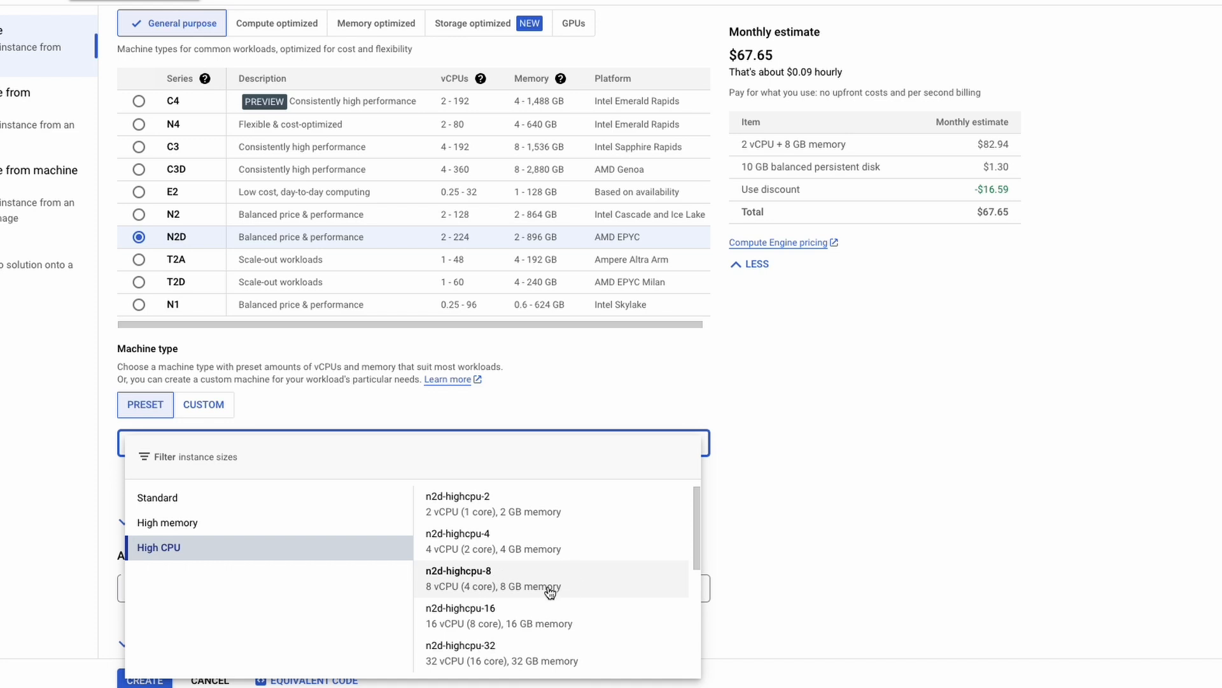
left_click(497, 588)
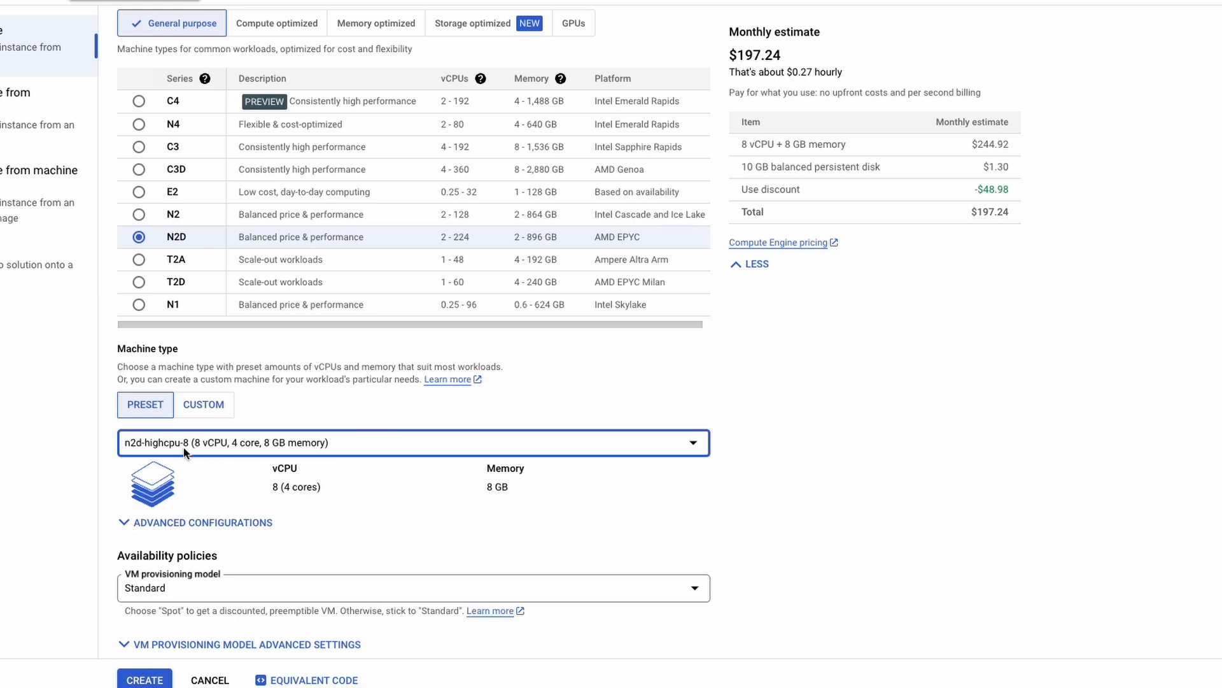
Step: Select the E2 series with the shared-core e2-small machine type and check its monthly estimate
left_click(139, 192)
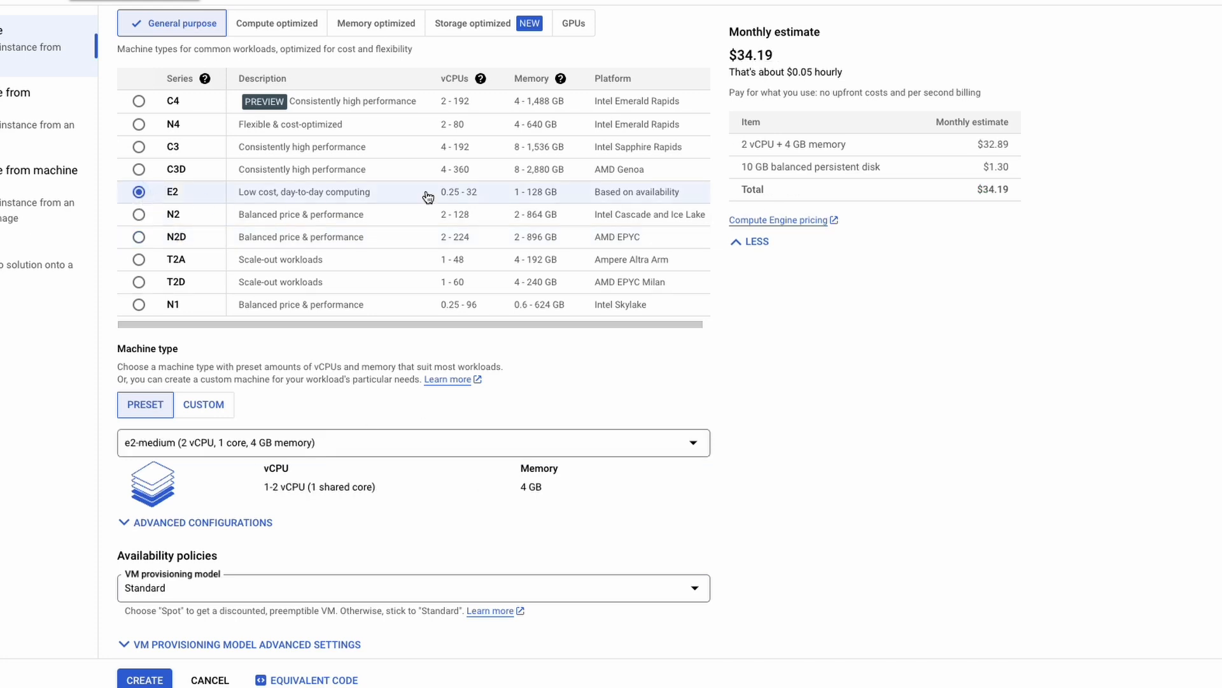
left_click_drag(674, 193, 603, 194)
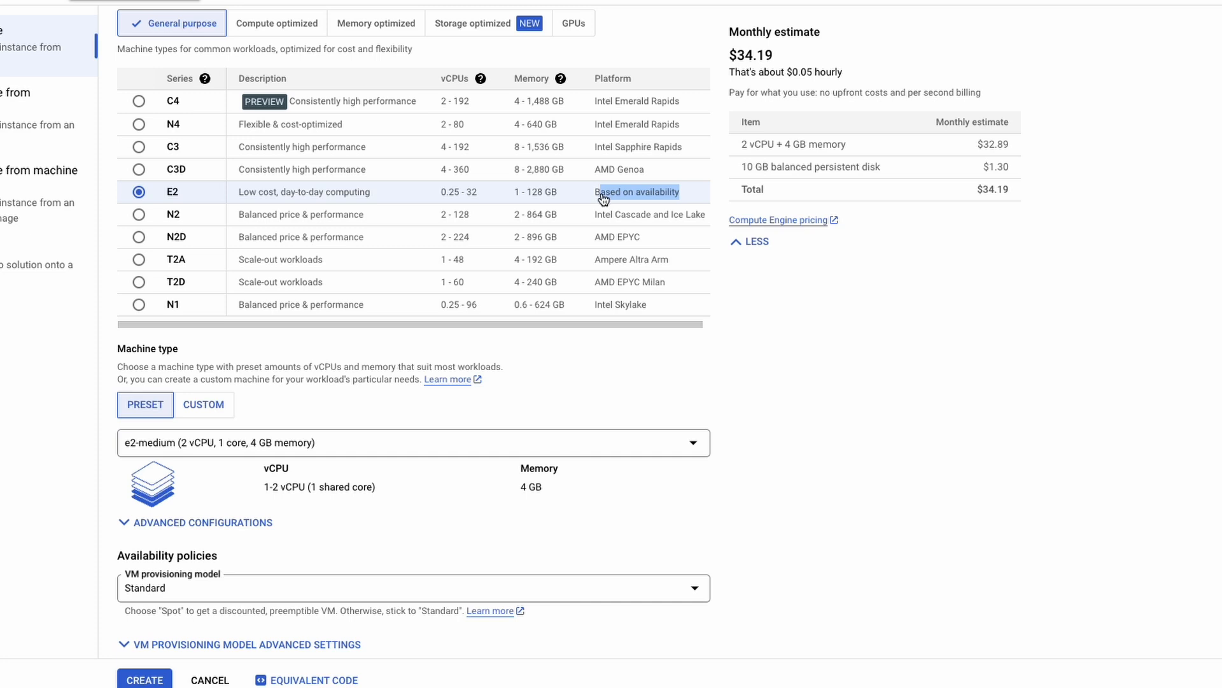
left_click(318, 196)
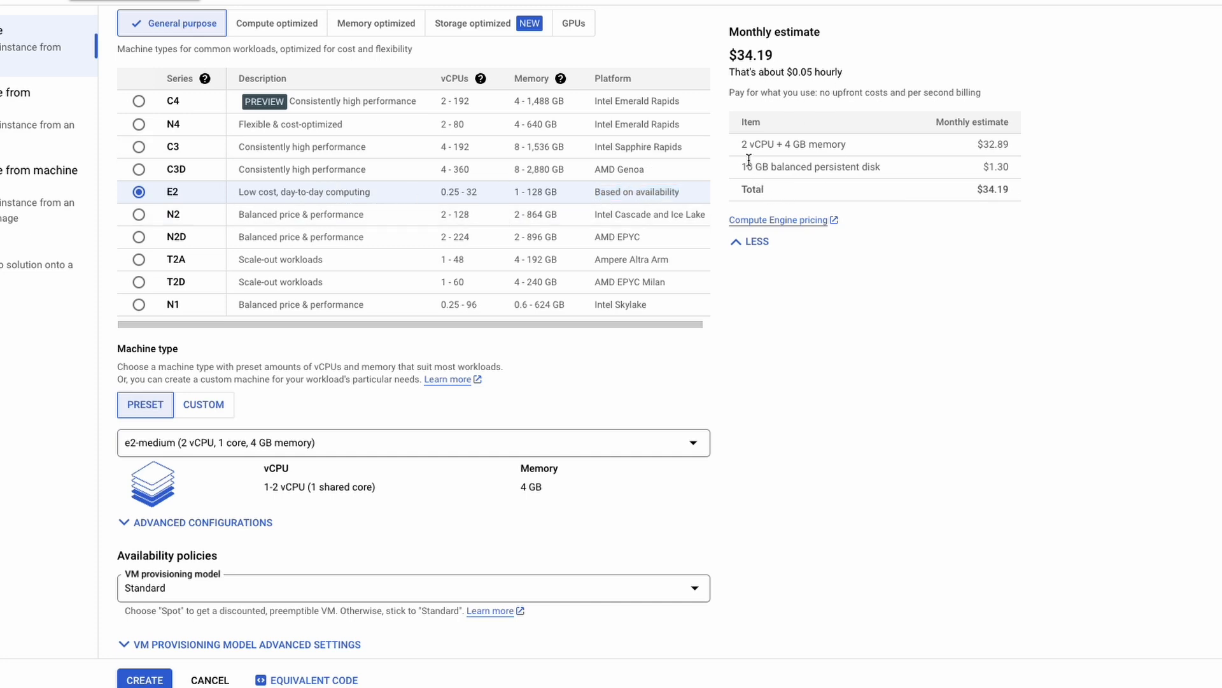
left_click(271, 445)
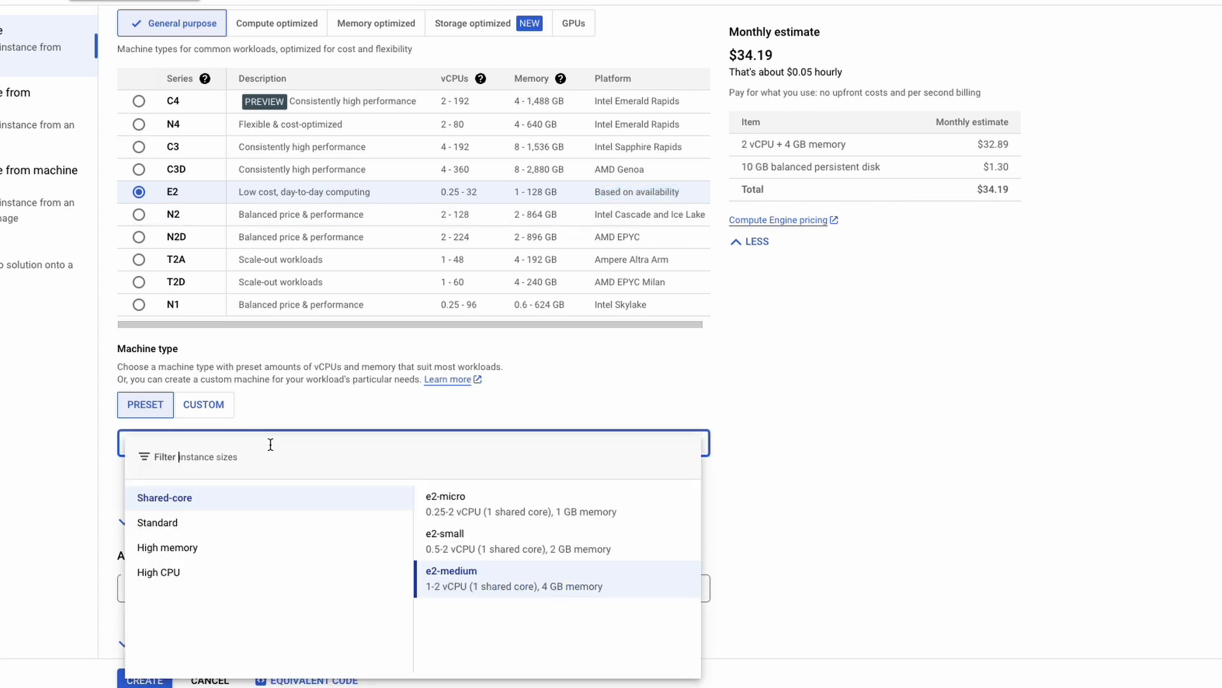
left_click(212, 527)
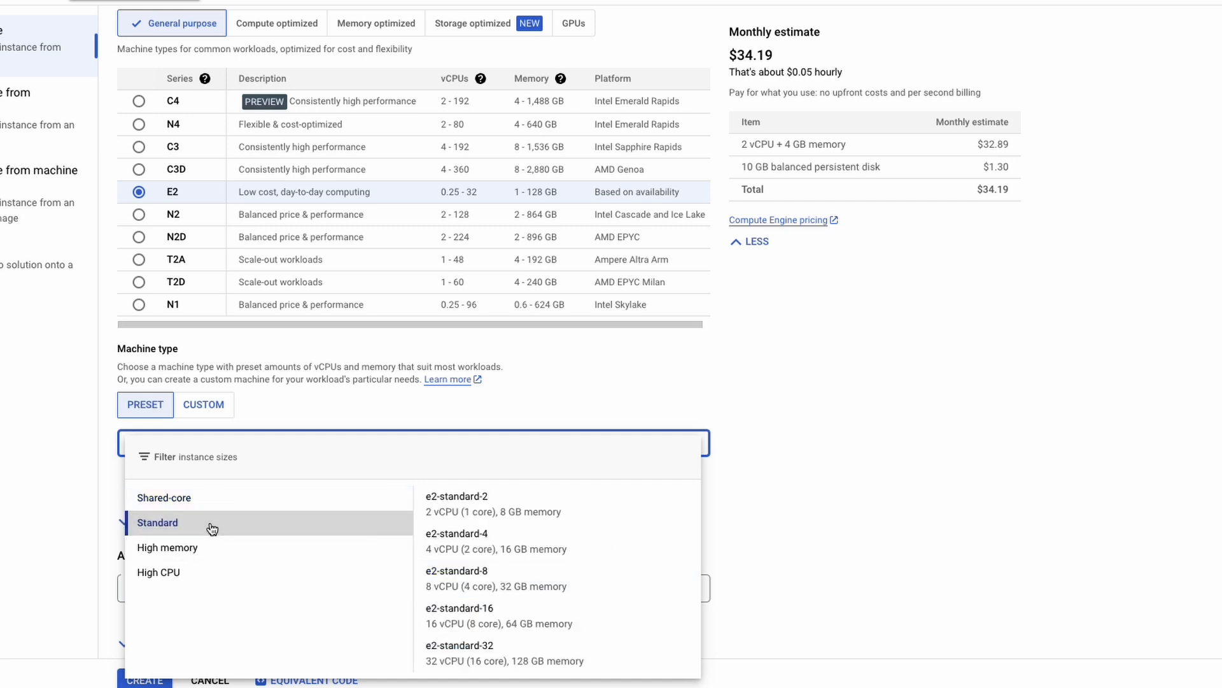
left_click(239, 497)
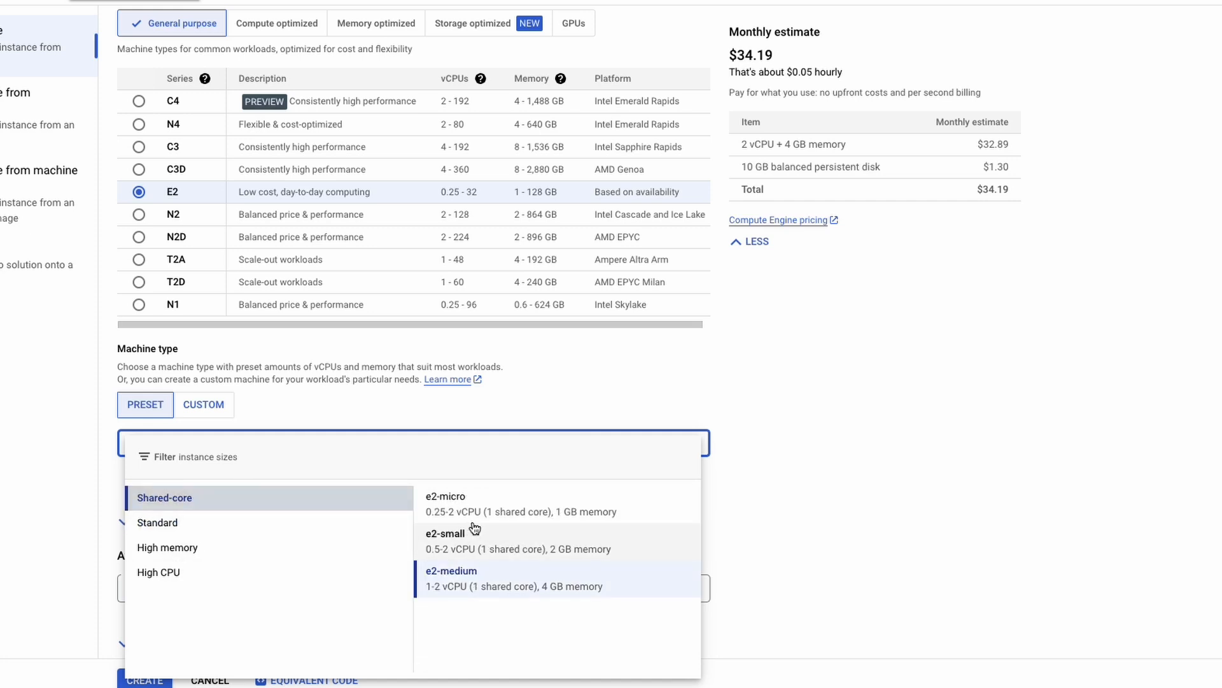
left_click(536, 545)
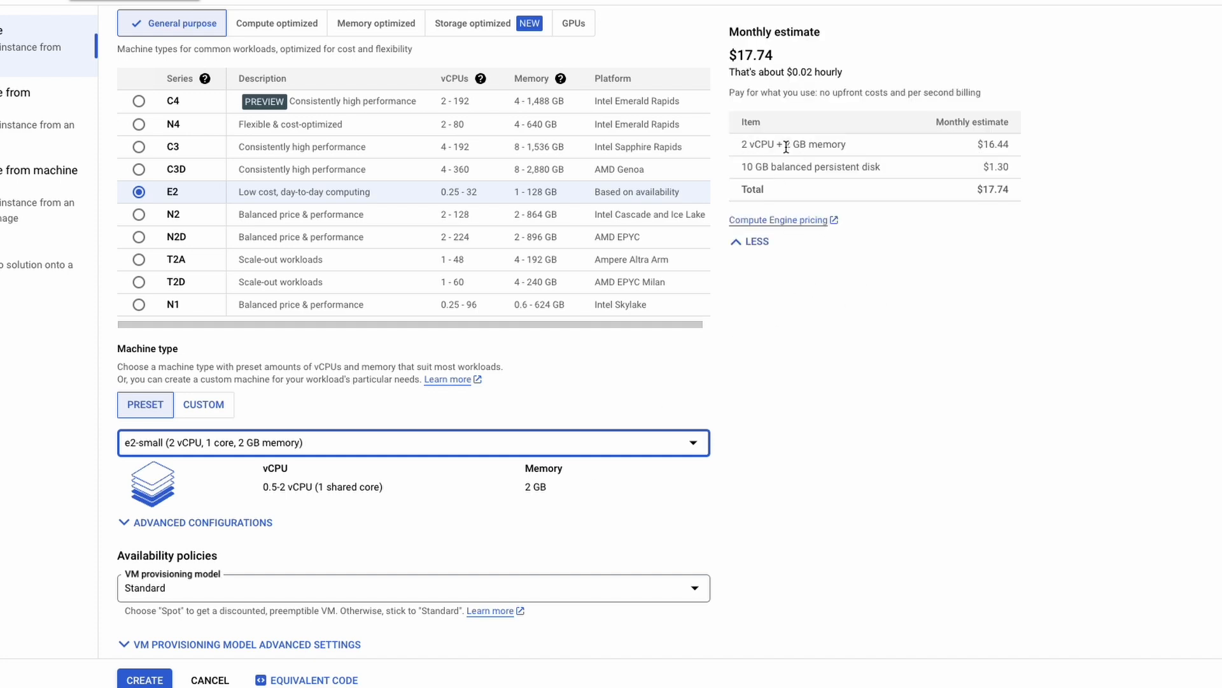
left_click_drag(787, 147, 756, 147)
left_click(757, 168)
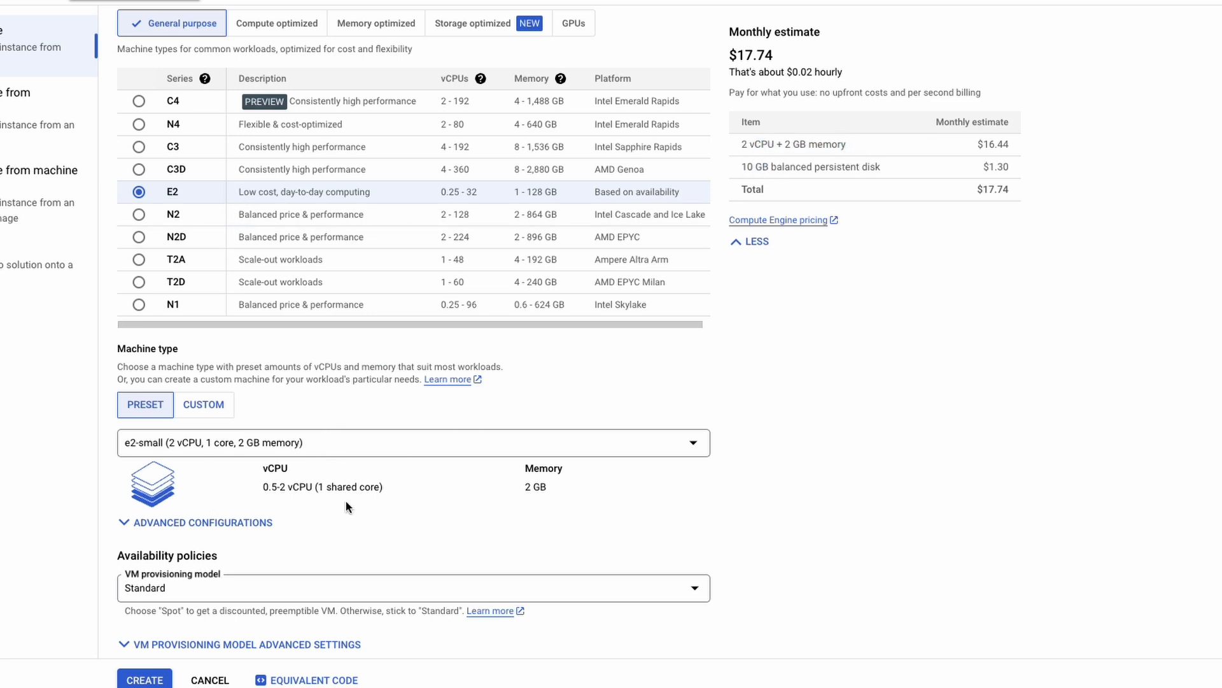
Step: Check the instance's boot disk image and the boot disk configuration options, leaving them unchanged
scroll(419, 544, "down", 2)
scroll(417, 544, "down", 1)
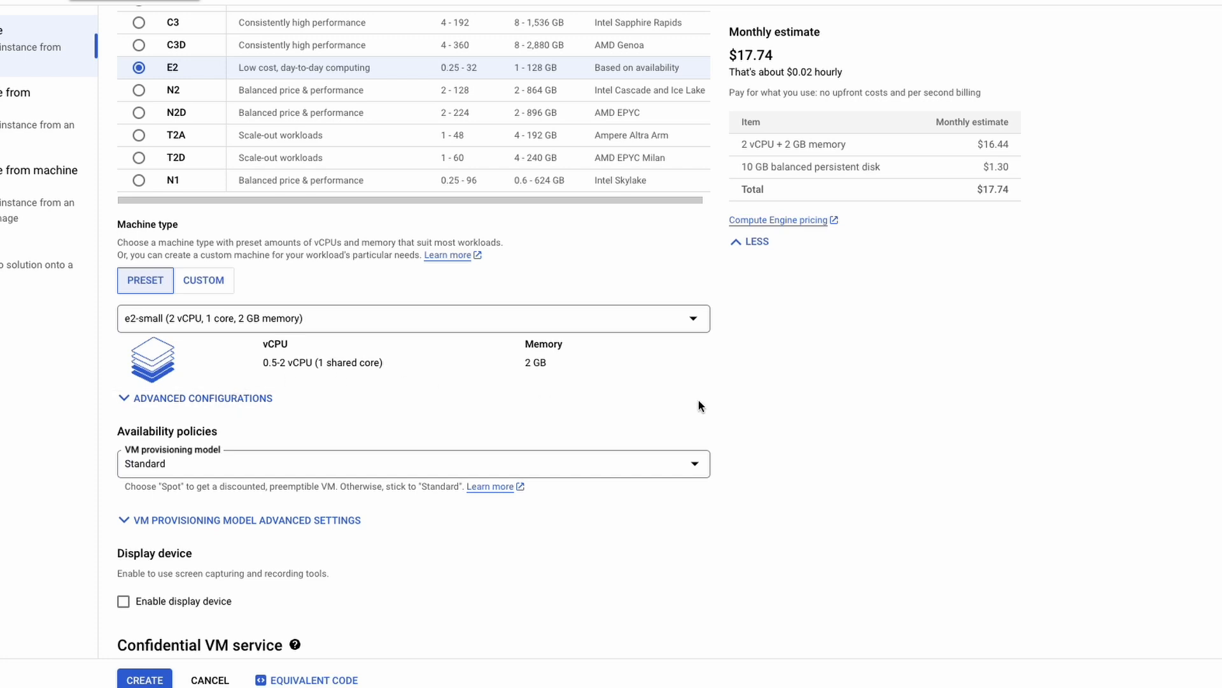
scroll(295, 521, "down", 10)
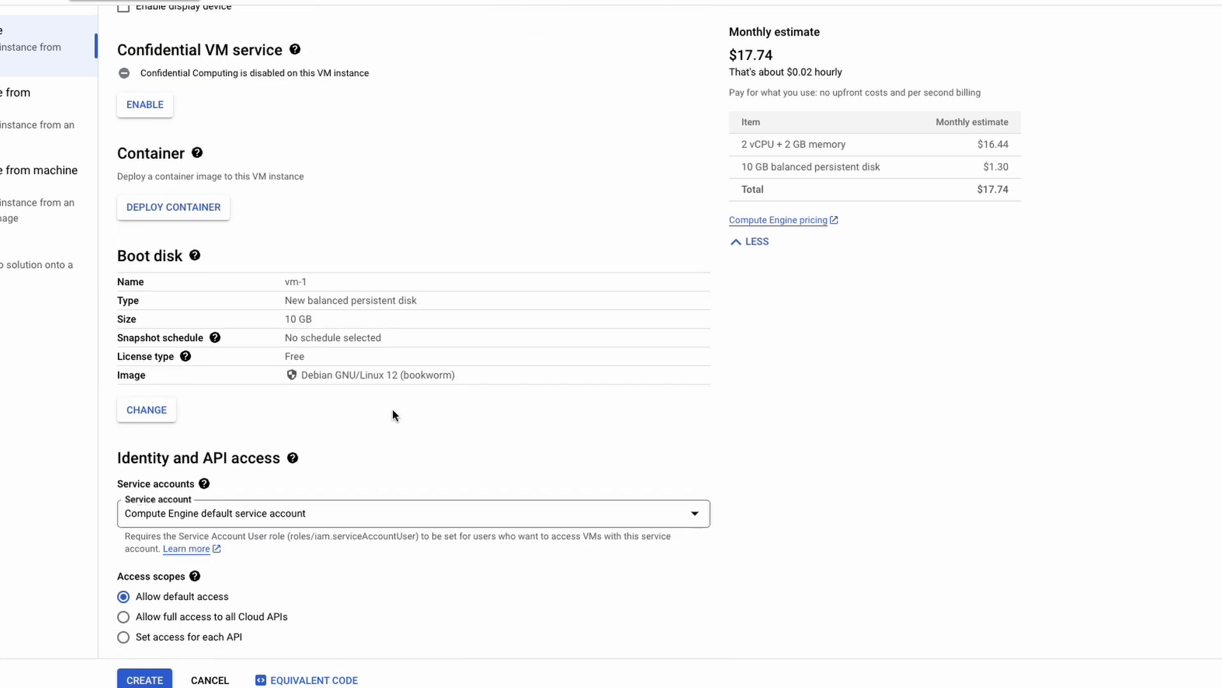
left_click(163, 412)
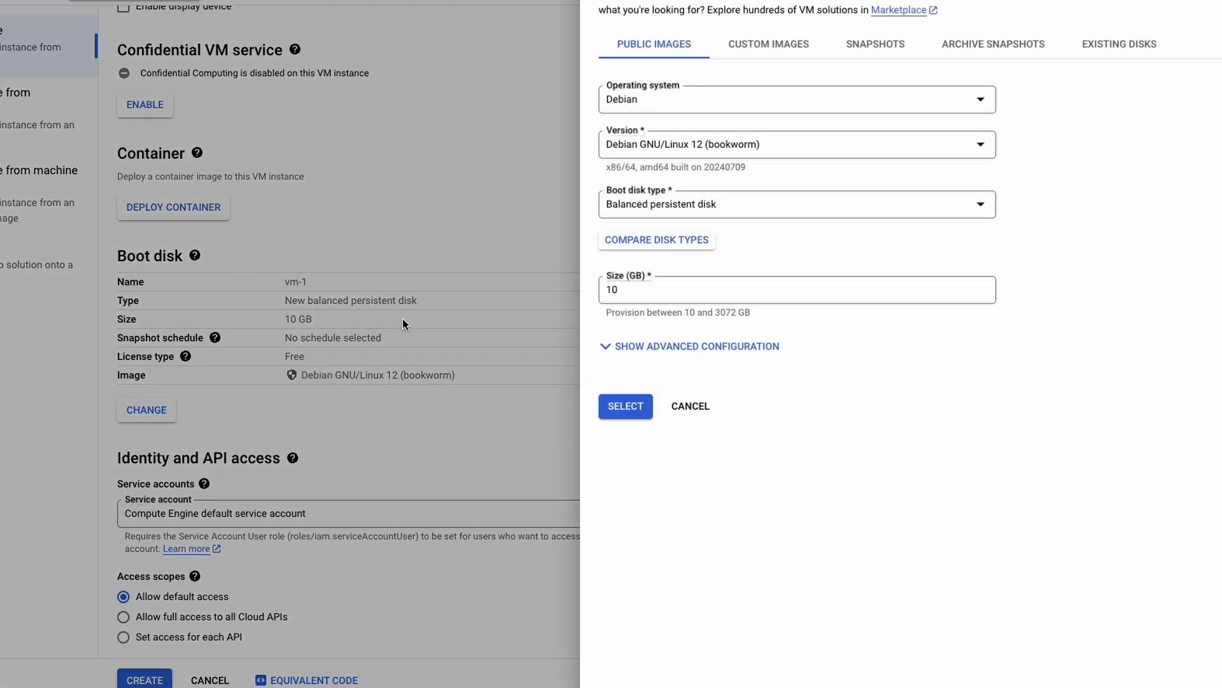
left_click(690, 406)
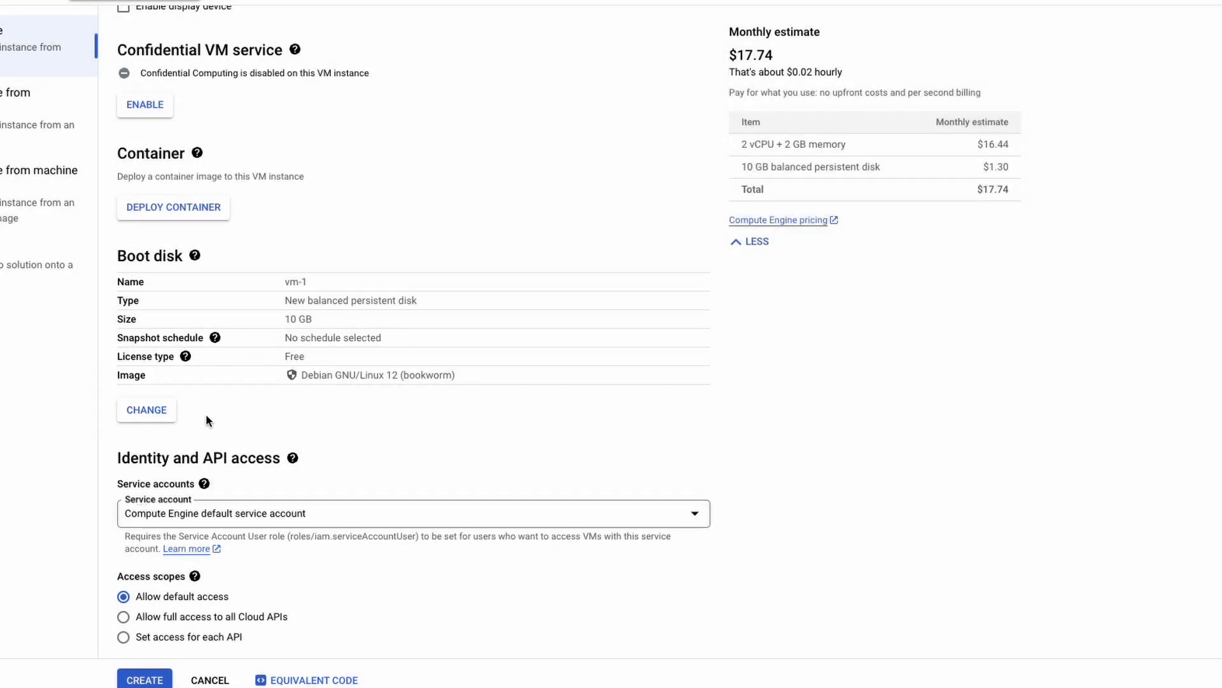
left_click_drag(483, 381, 194, 381)
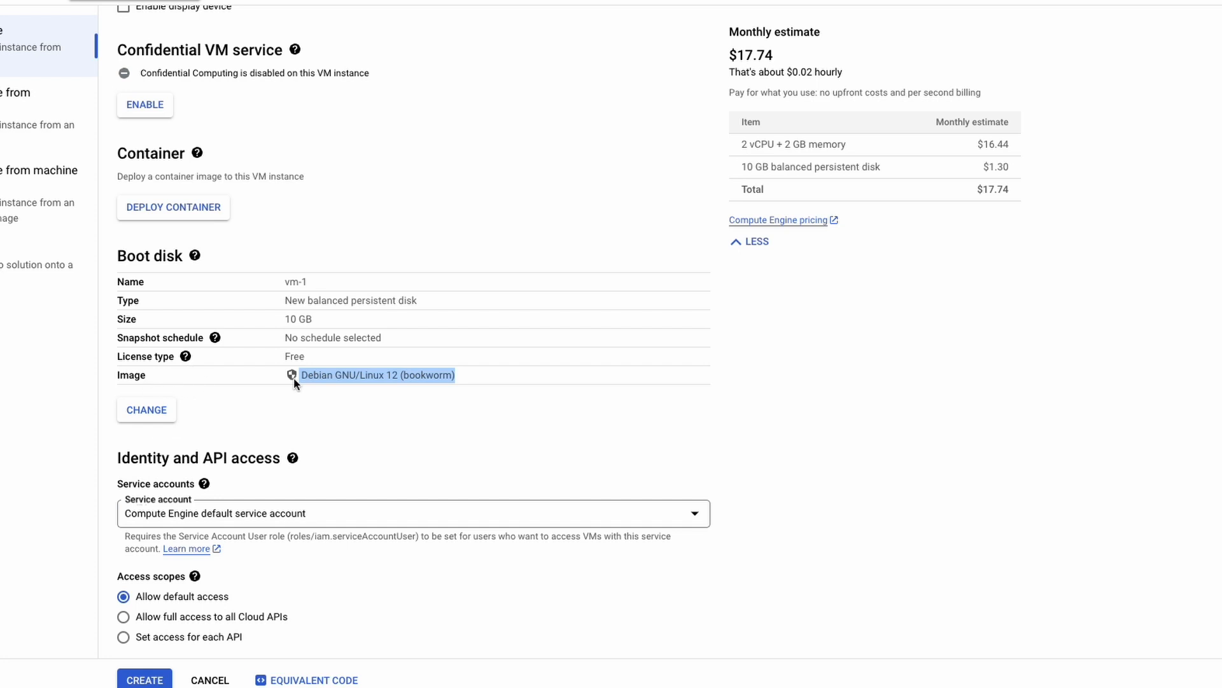
left_click(229, 415)
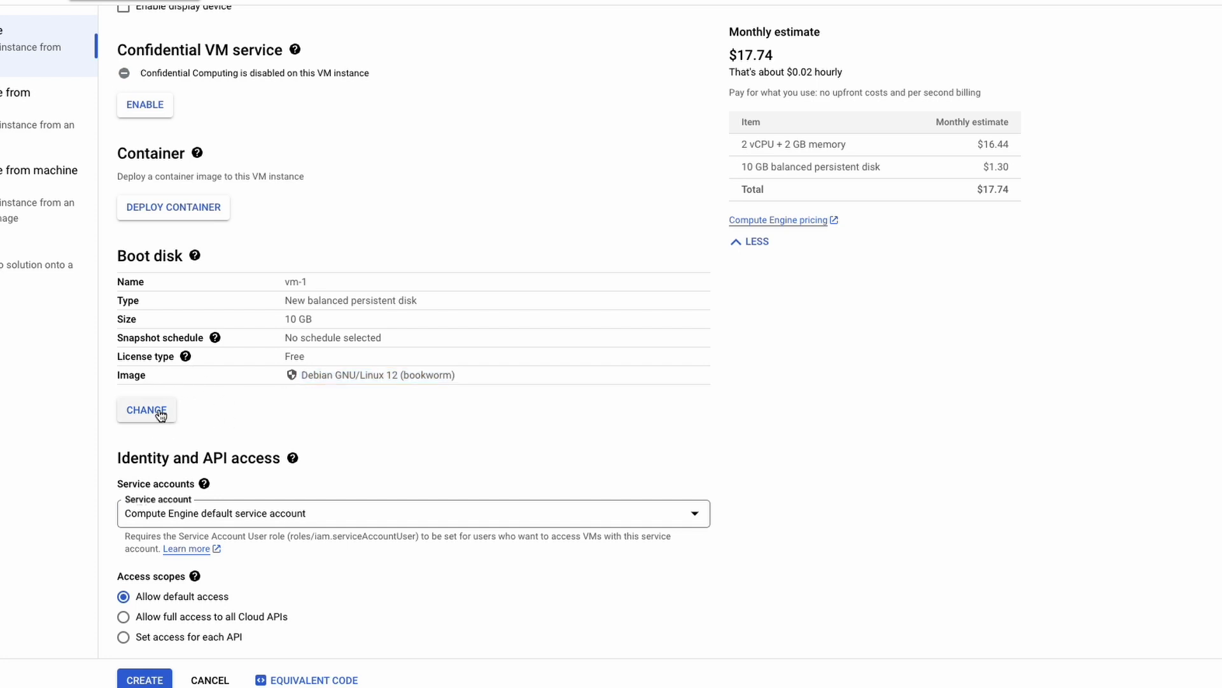
Step: Set the boot disk's operating system to Ubuntu and its version to the x86/64 Ubuntu 22.04 LTS image
mouse_move(204, 254)
left_click(156, 419)
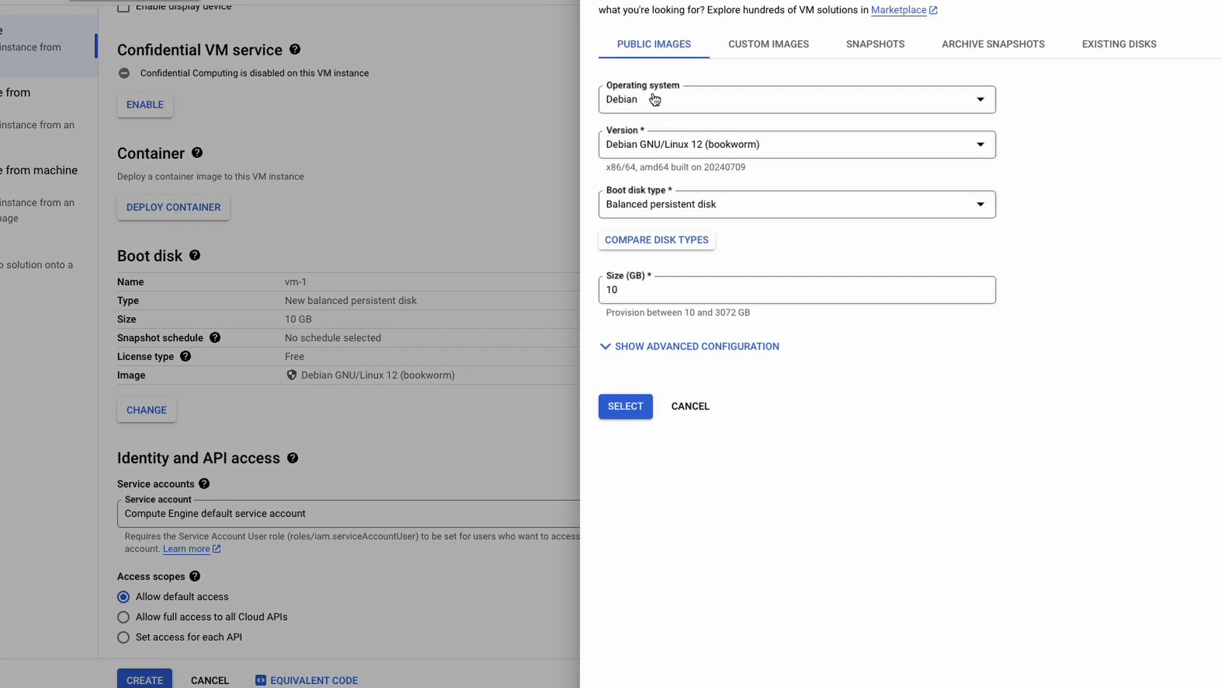
left_click(653, 95)
type("Ubuntu")
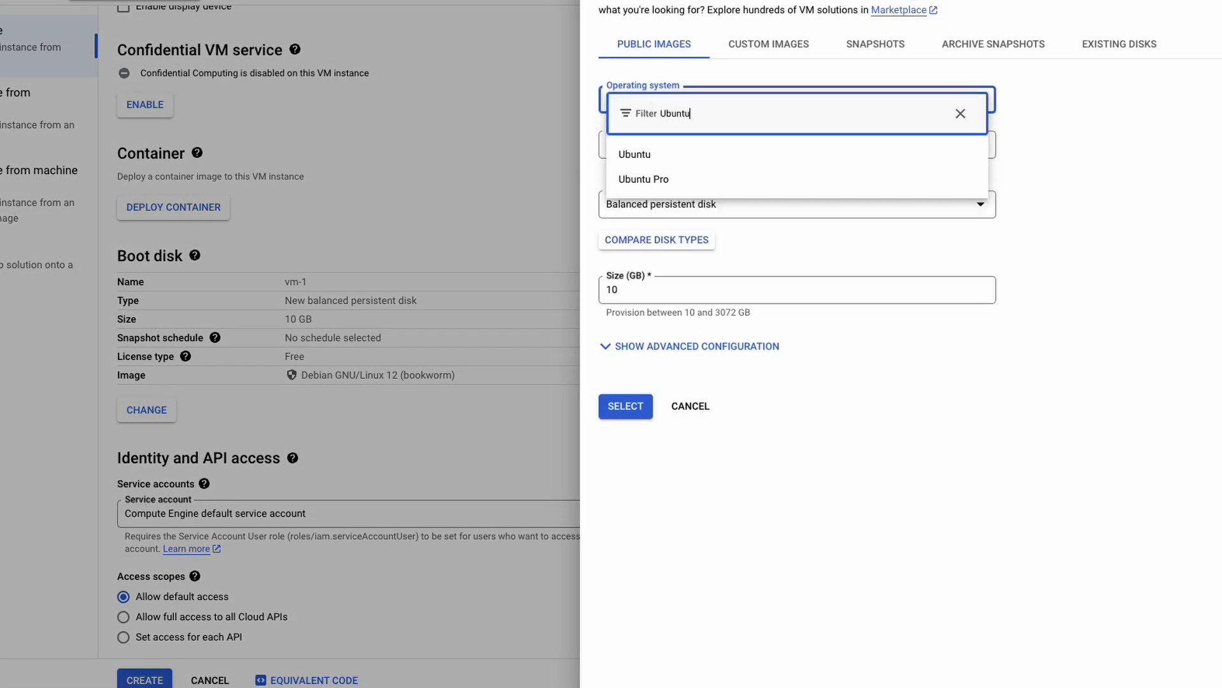
left_click(653, 157)
left_click(680, 150)
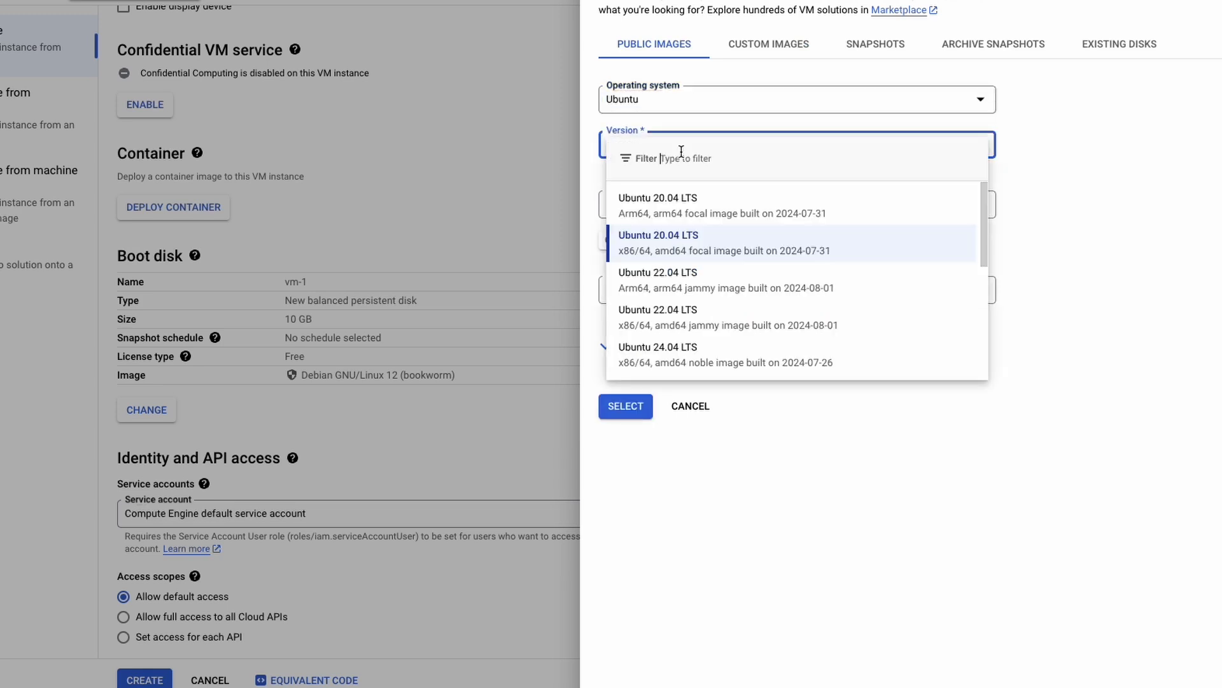
left_click(678, 324)
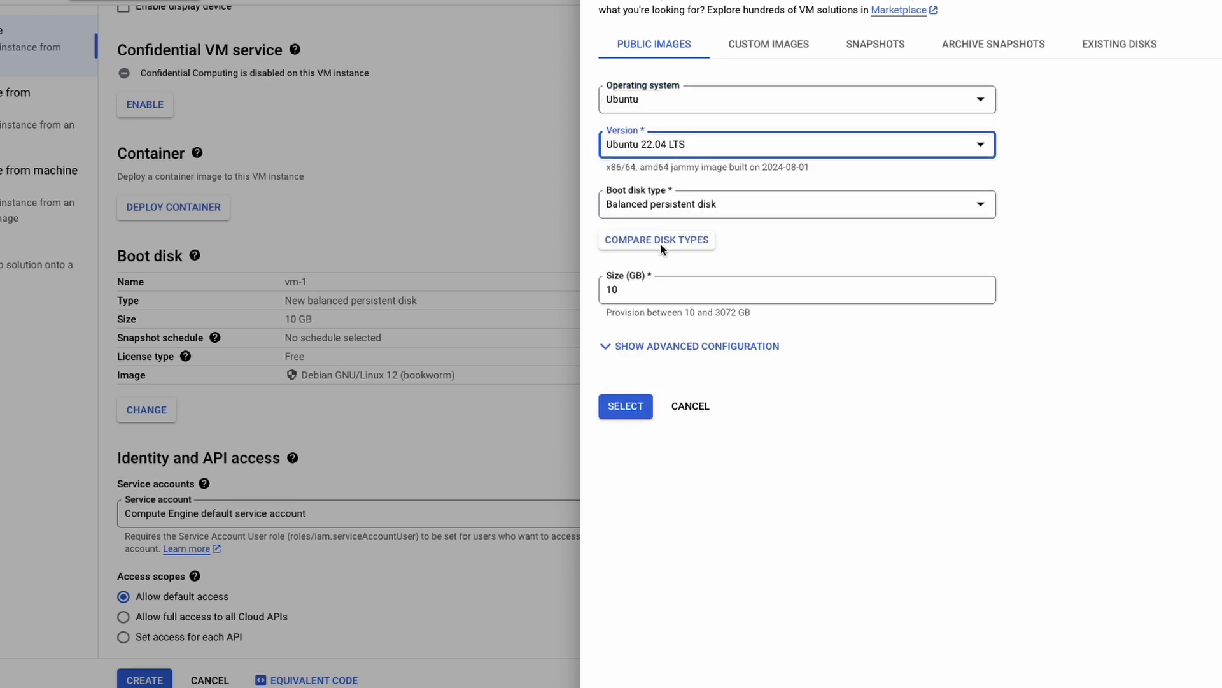
Step: Set the boot disk type to SSD persistent disk with a size of 40 GB and apply the boot disk configuration
left_click(688, 210)
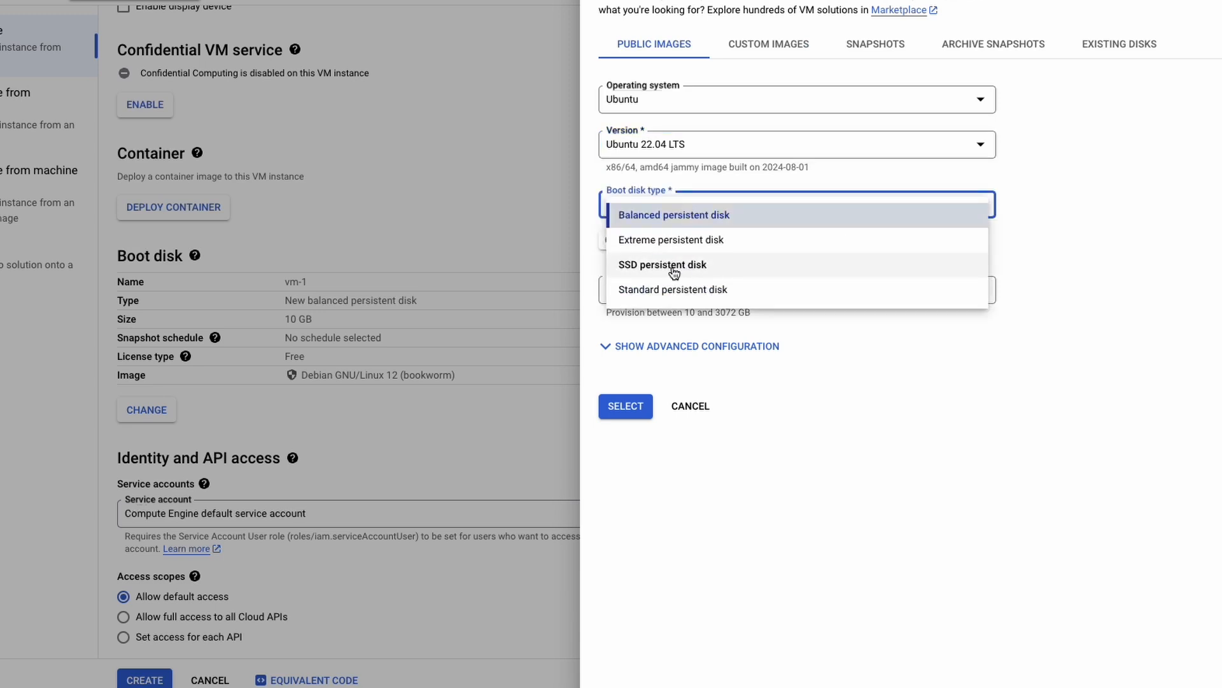
left_click(673, 267)
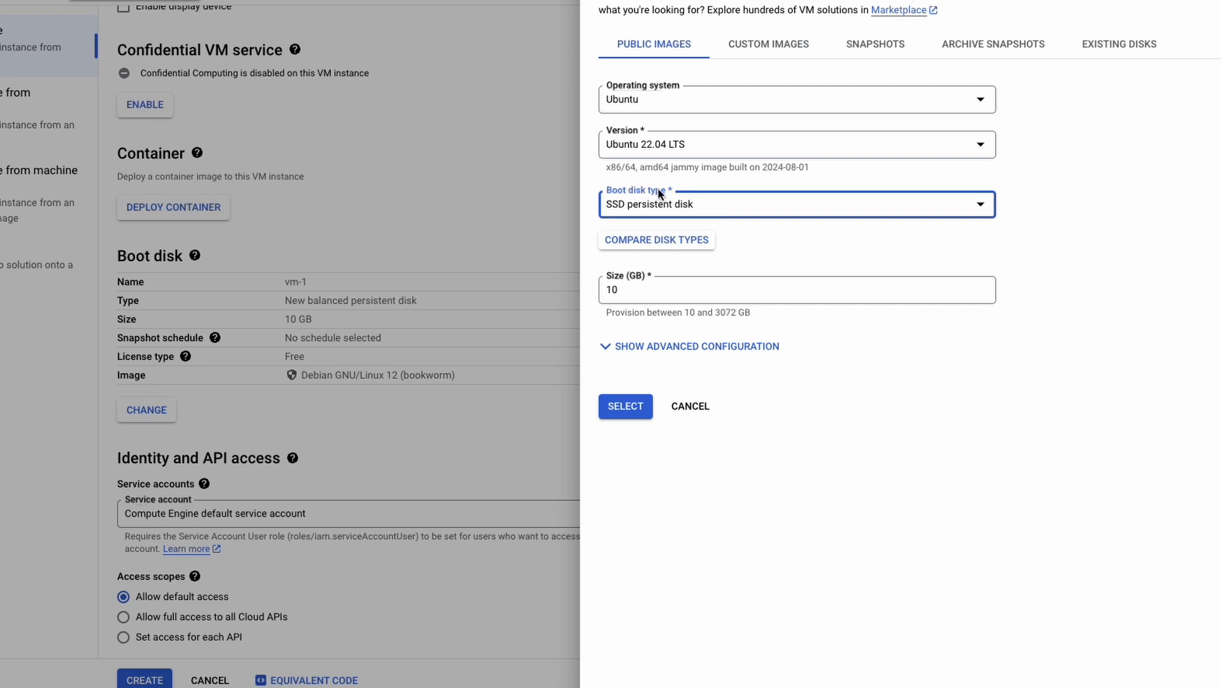
double_click(636, 293)
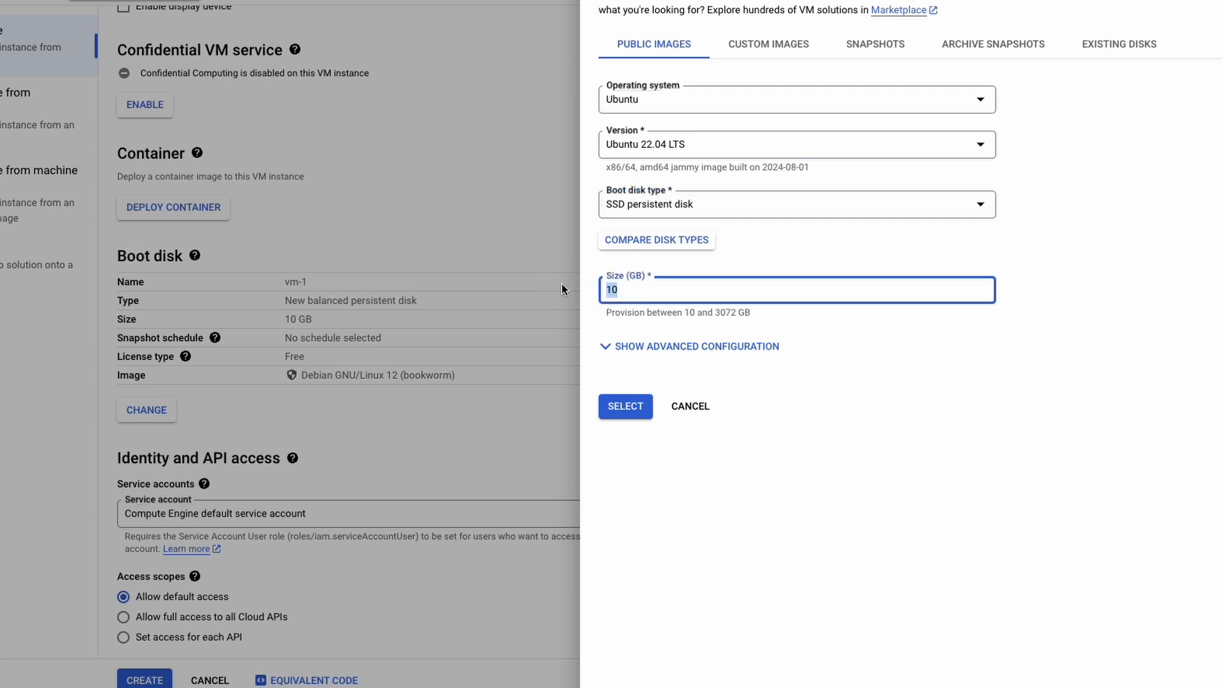
type("40")
left_click(739, 266)
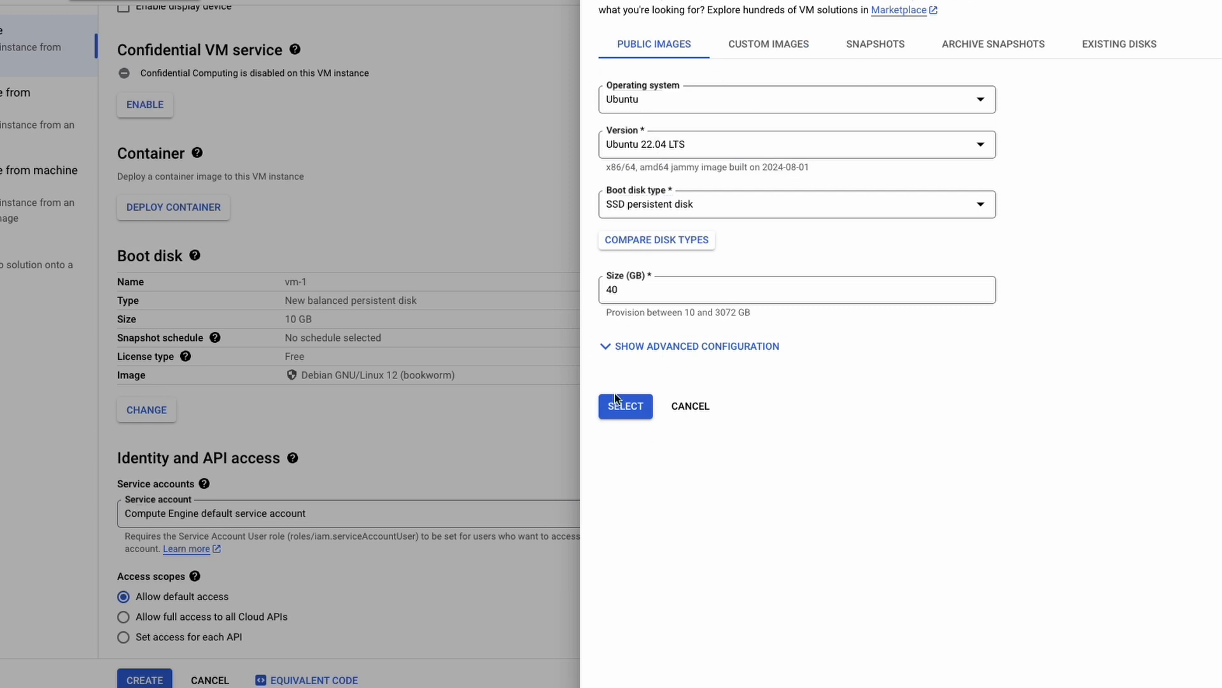
left_click(624, 408)
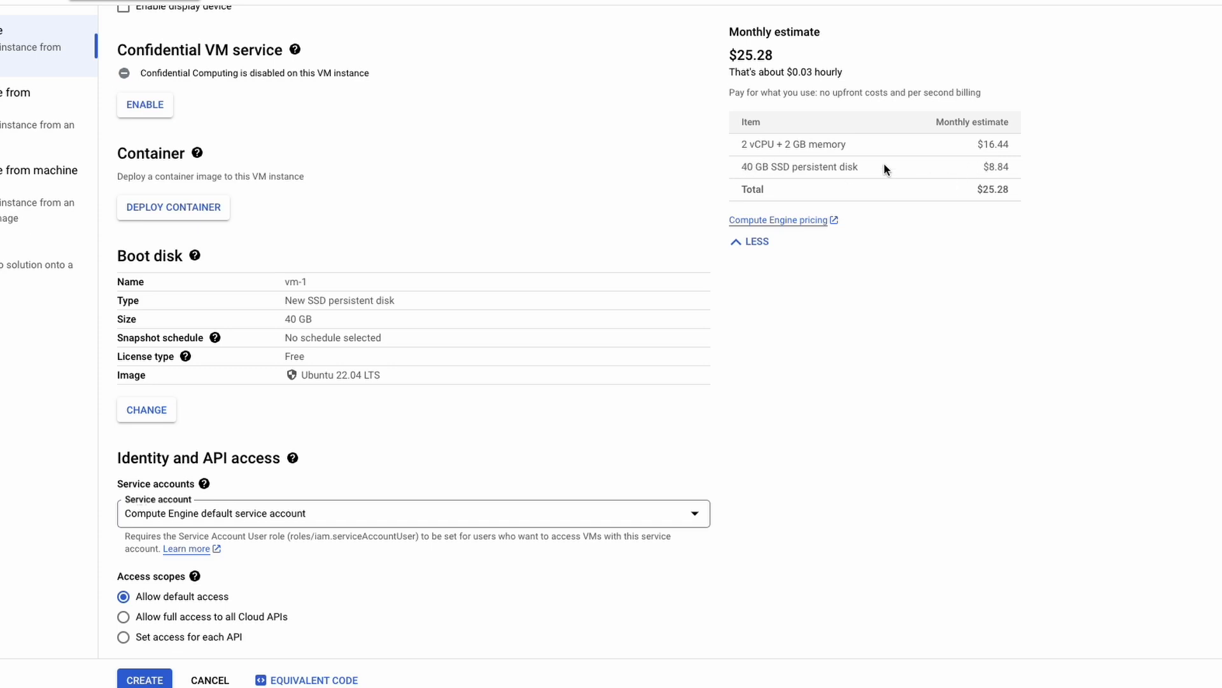
Step: Check the SSD persistent disk, vCPU and memory, and total costs in the monthly estimate
left_click_drag(742, 166, 1006, 169)
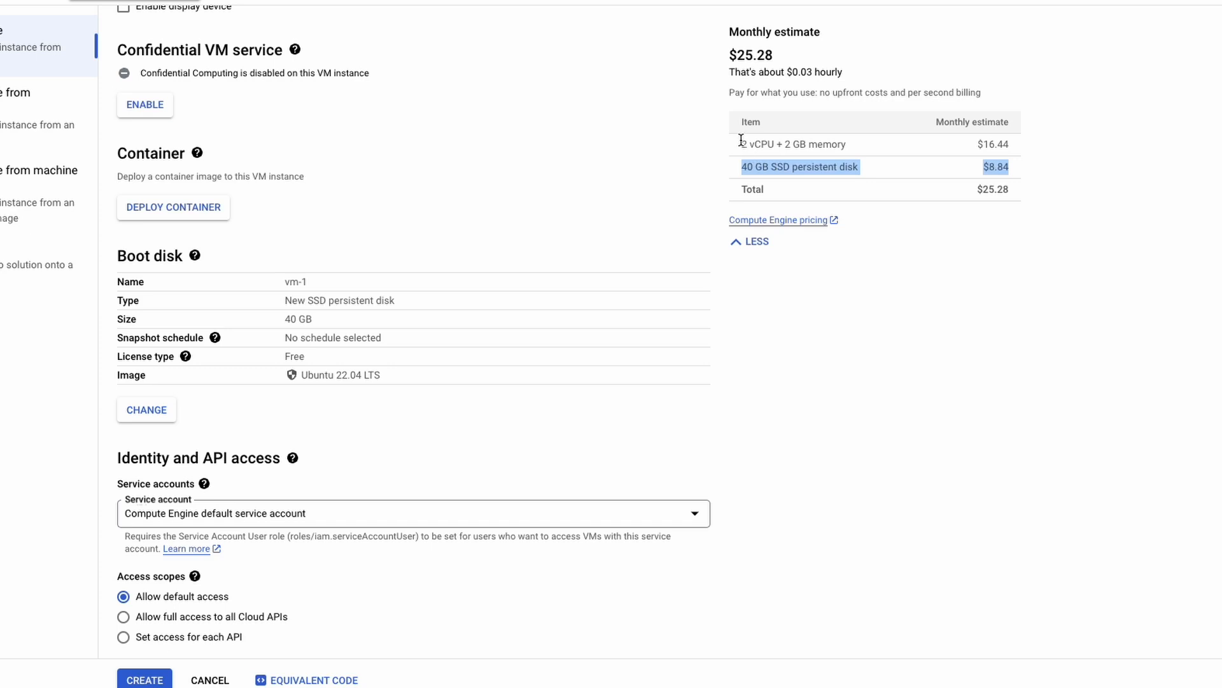
left_click_drag(742, 140, 846, 139)
left_click_drag(998, 156, 741, 167)
left_click(732, 166)
left_click_drag(1015, 171, 711, 170)
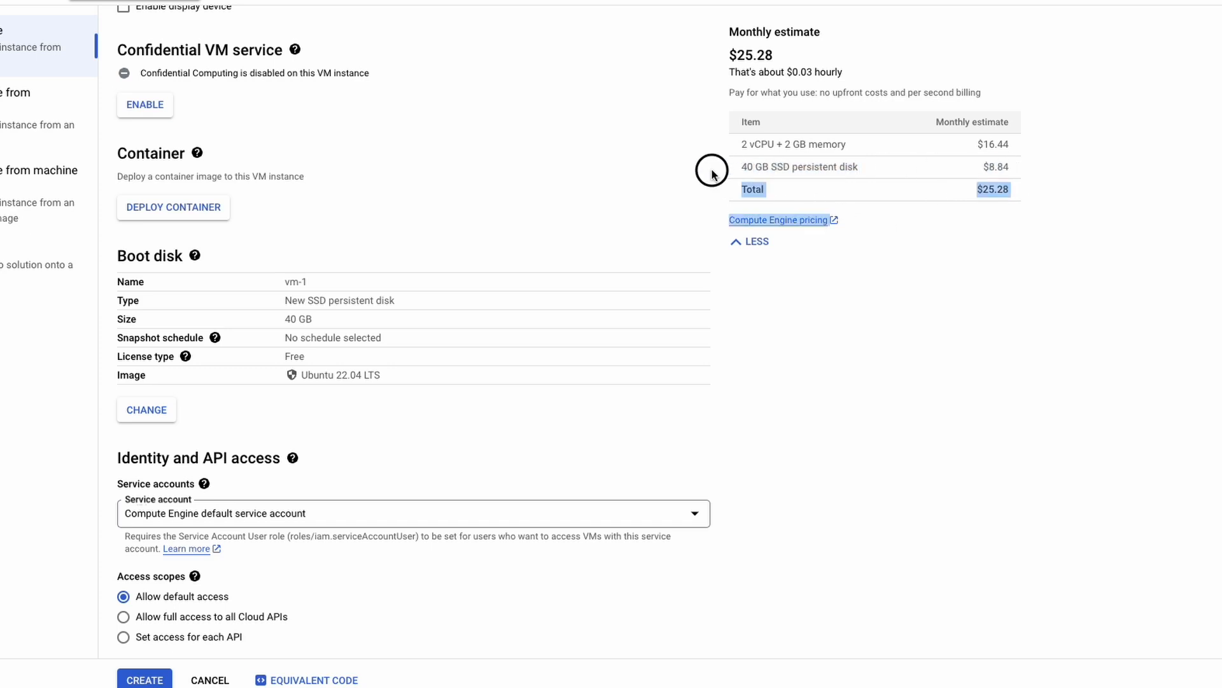
left_click(772, 163)
Step: Allow HTTP and HTTPS traffic in the instance's firewall settings
scroll(393, 478, "down", 3)
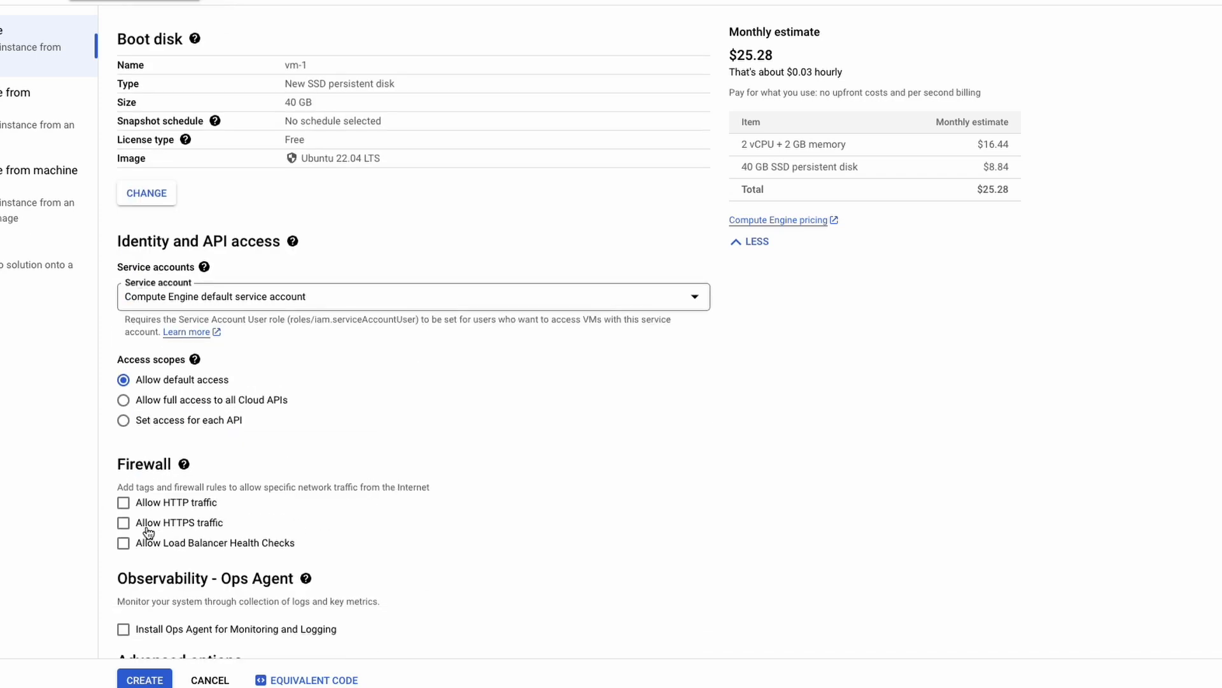
left_click(124, 504)
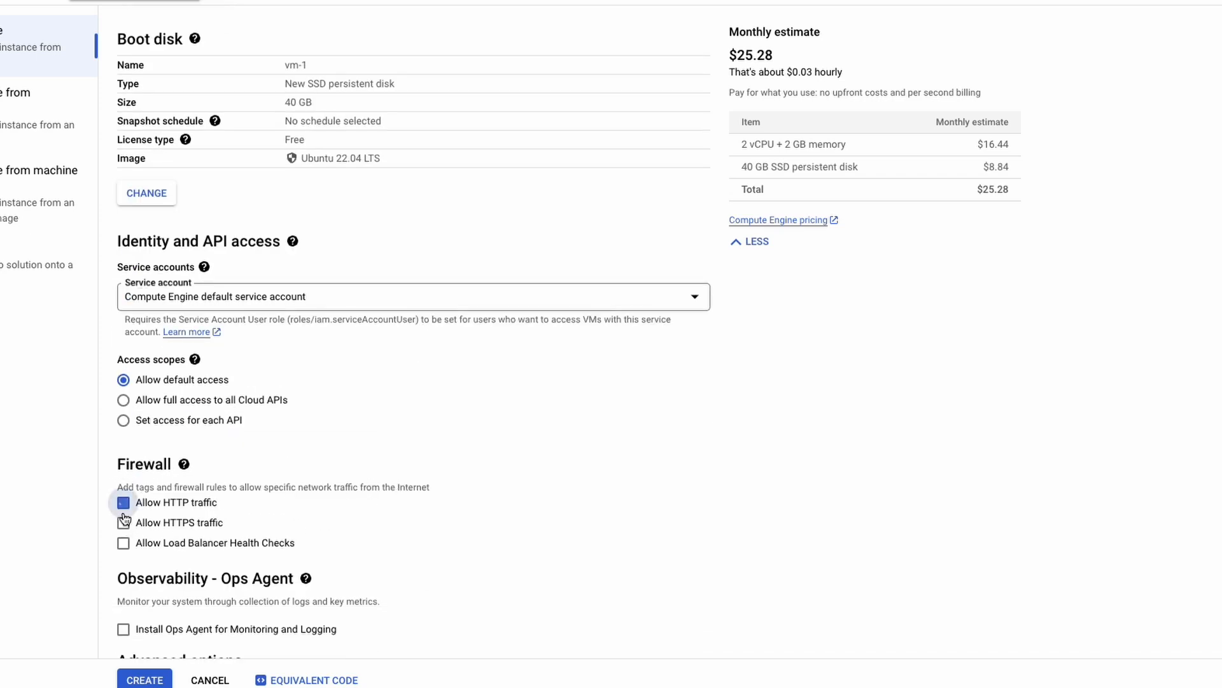
left_click(123, 523)
Step: Expand the advanced networking options and set the default network interface's network to vpc-ahsan
scroll(193, 510, "down", 1)
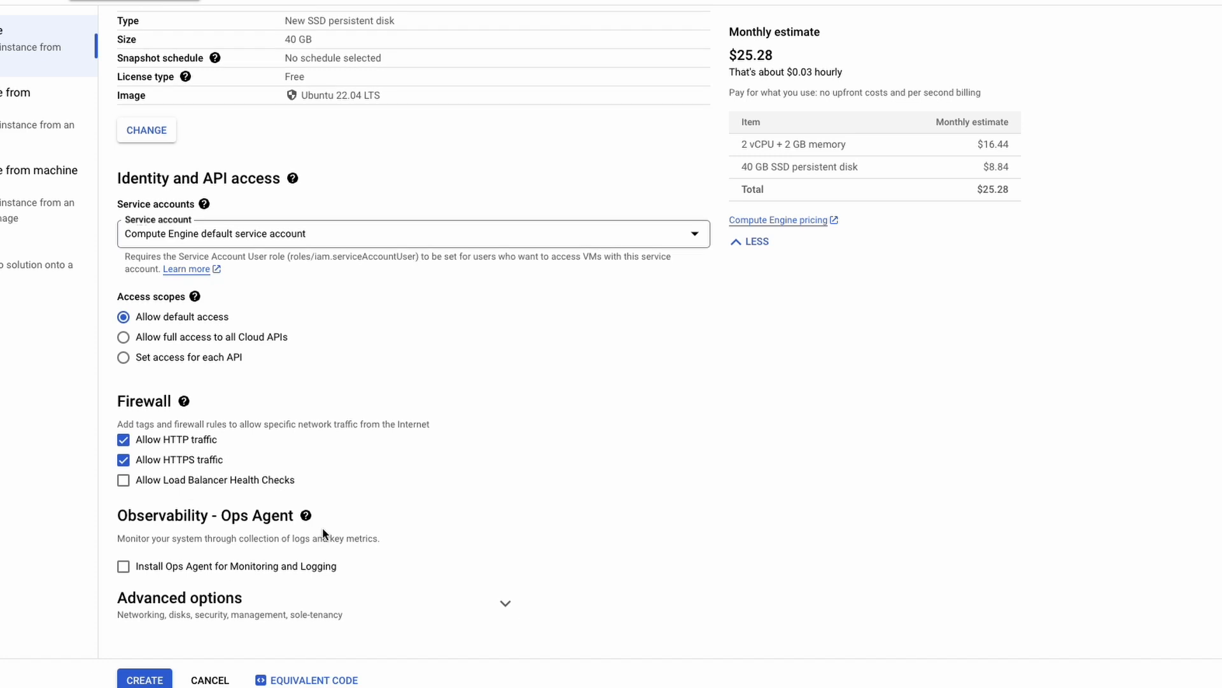
left_click(504, 603)
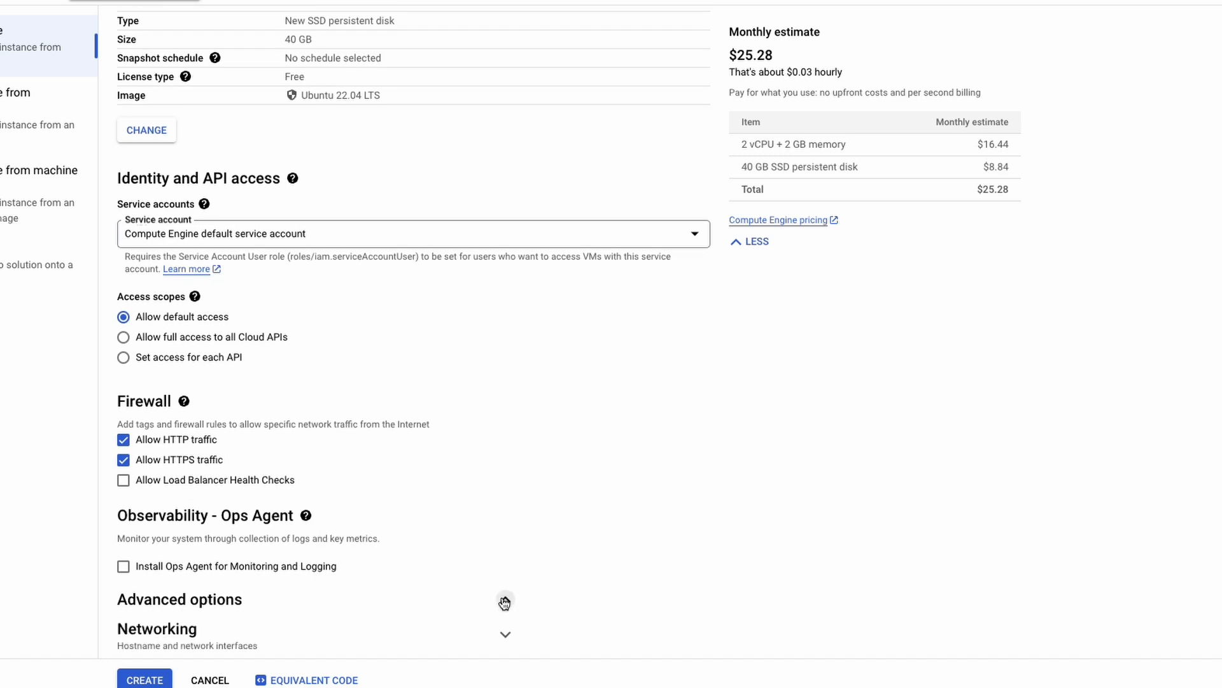
scroll(357, 573, "down", 3)
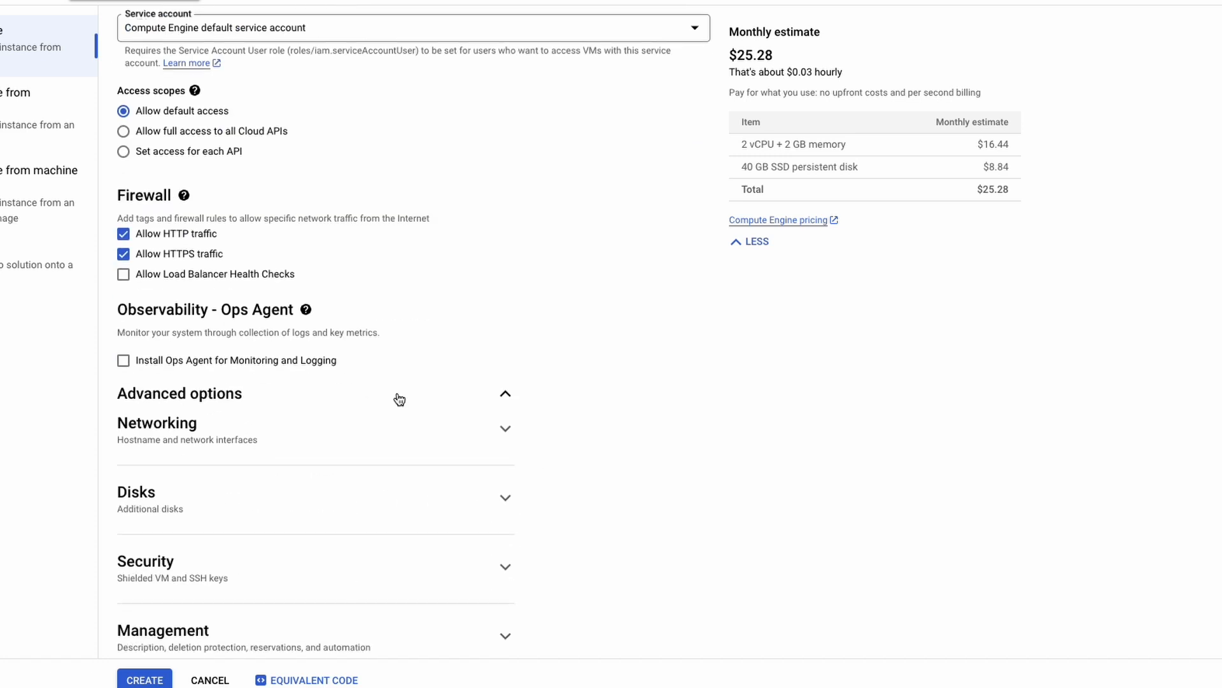
left_click(502, 428)
scroll(610, 487, "down", 1)
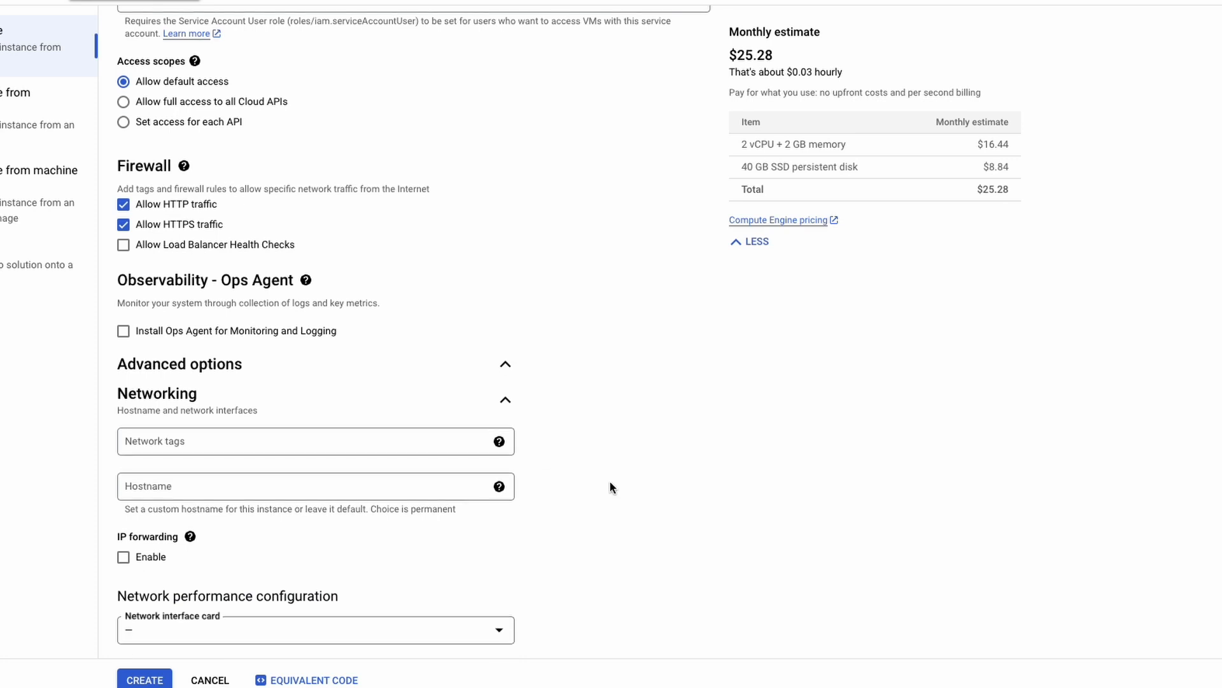
scroll(509, 489, "down", 5)
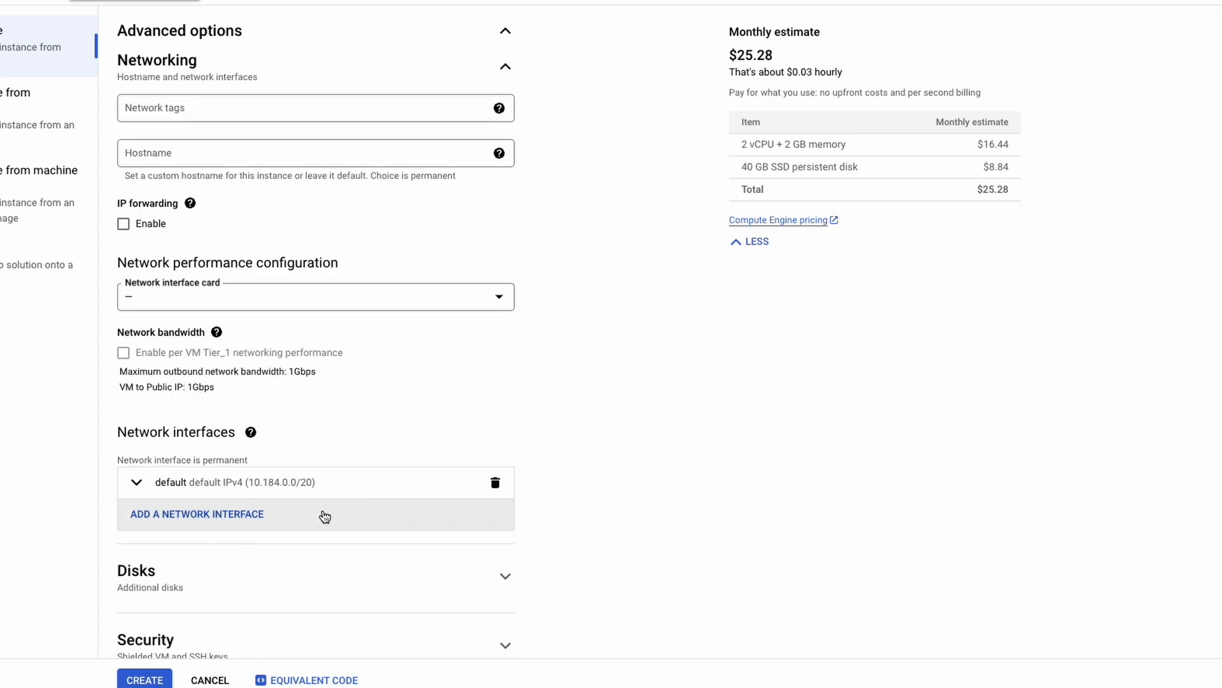
scroll(243, 524, "down", 1)
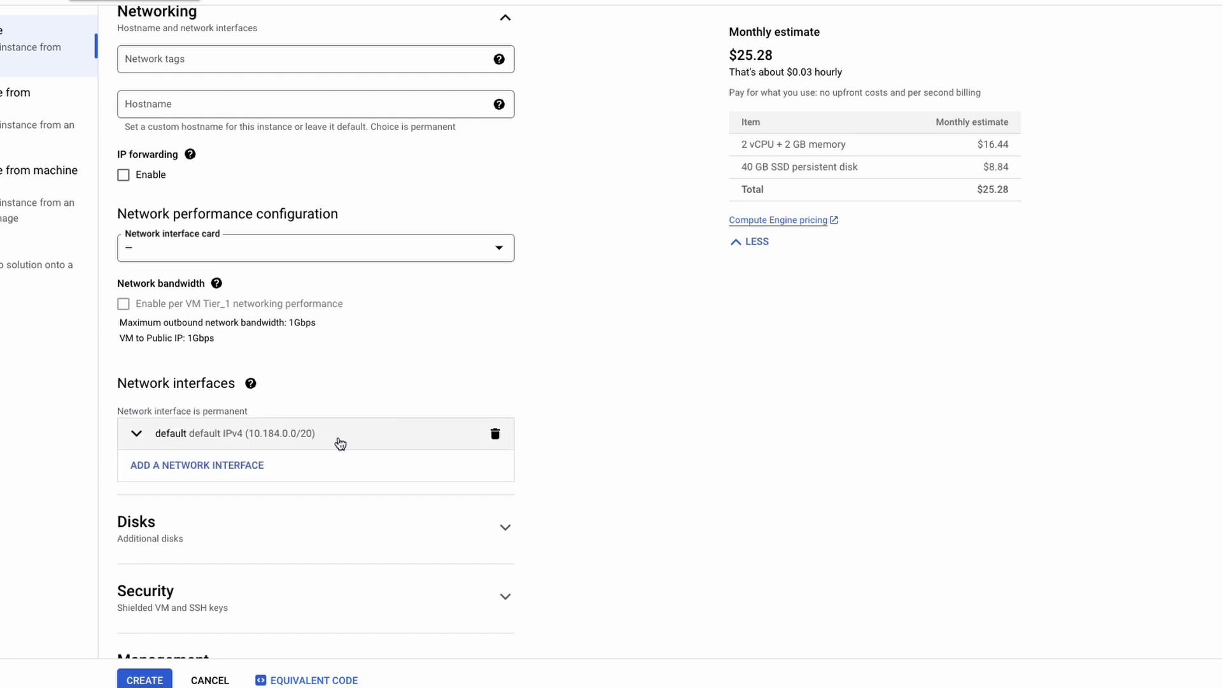
left_click(136, 440)
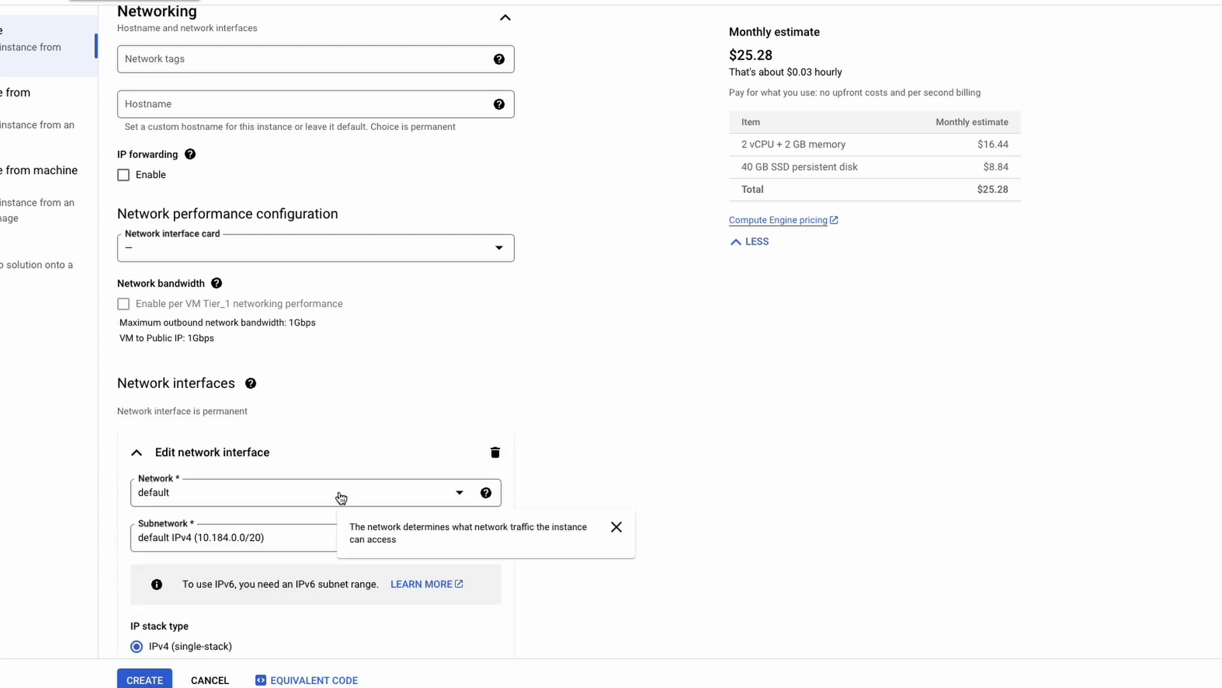
scroll(186, 486, "down", 1)
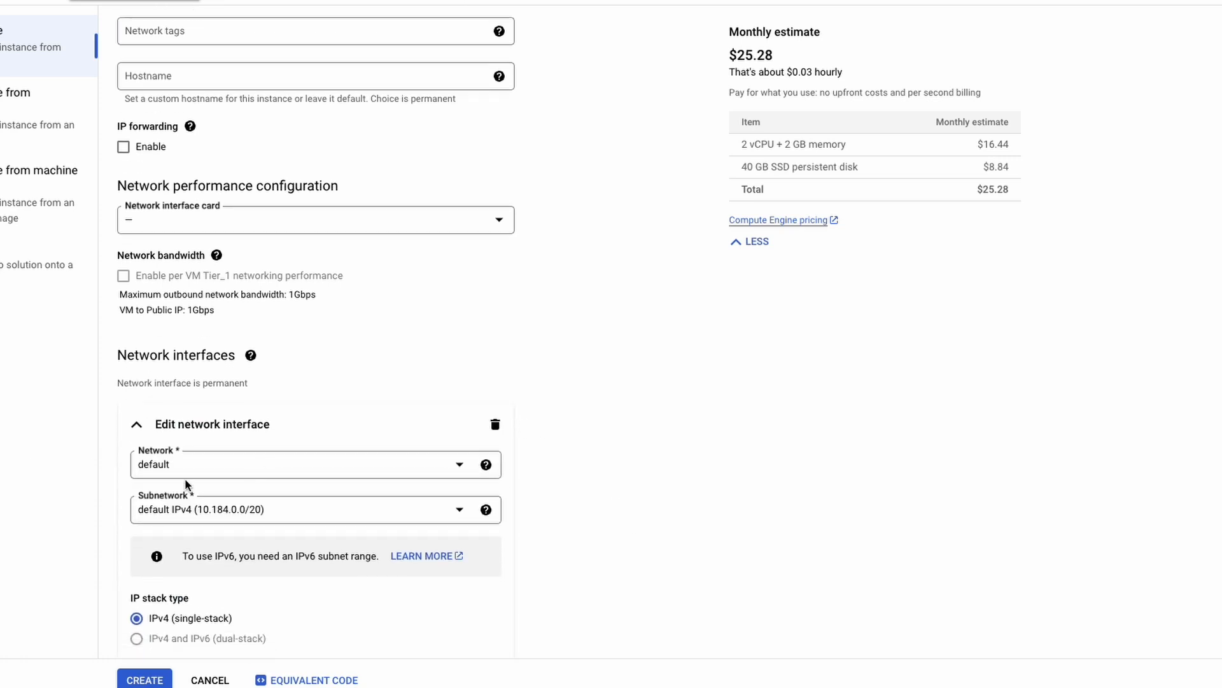
left_click(247, 460)
left_click(185, 518)
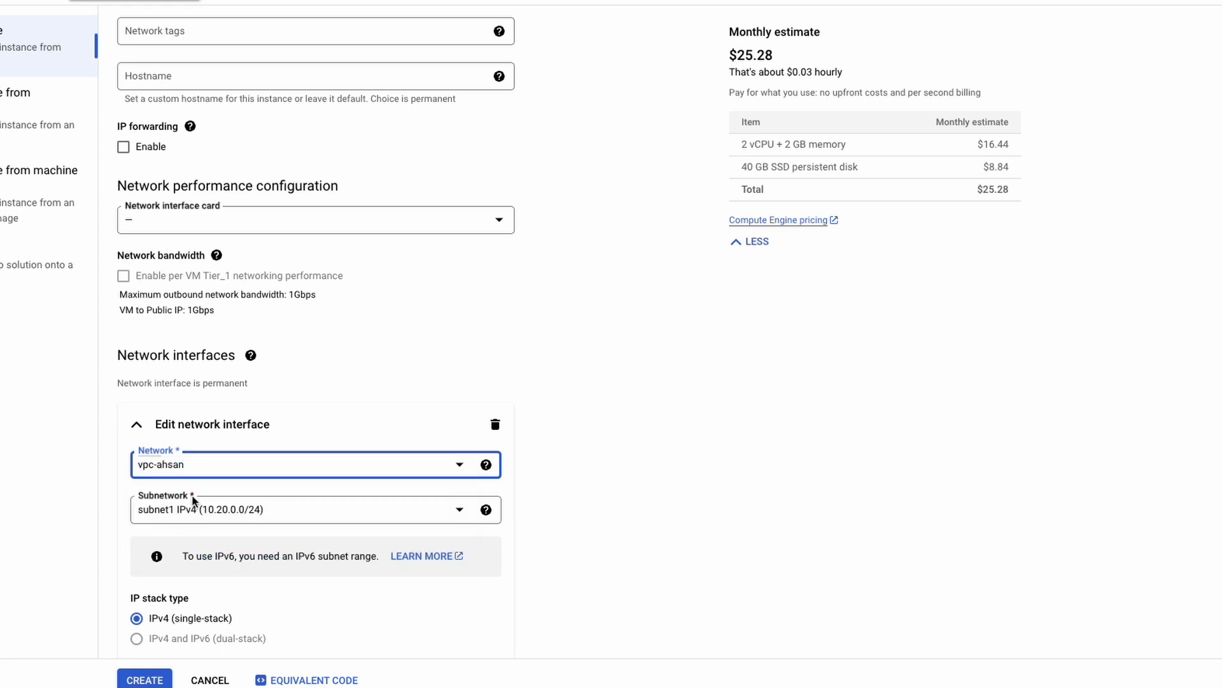
Step: Review the network interface's subnetwork, IP stack, internal and external IPv4 address and service tier settings, and collapse the interface
scroll(726, 515, "down", 2)
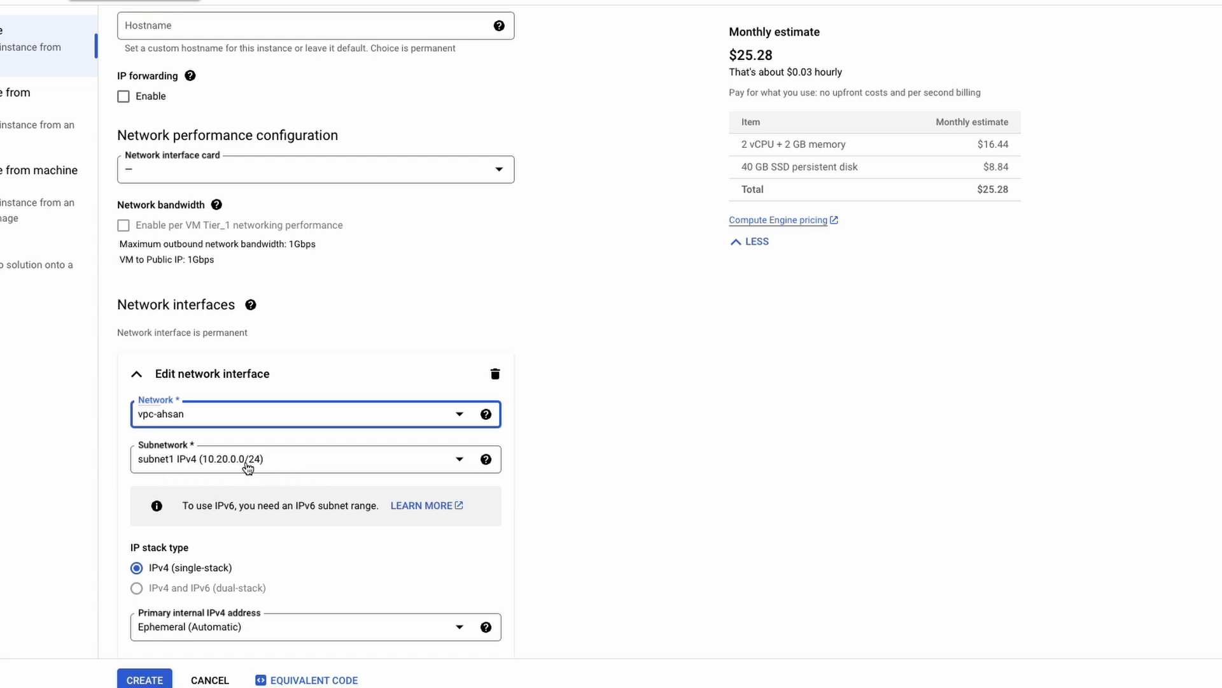
left_click(240, 489)
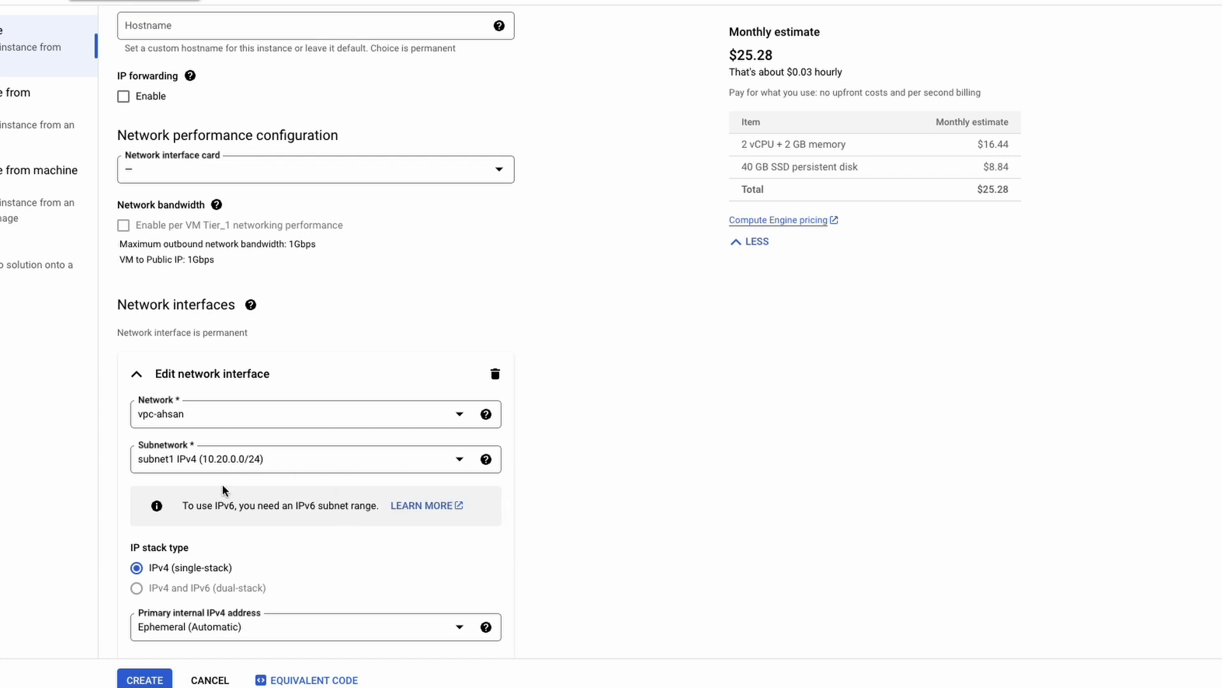
scroll(222, 491, "down", 2)
scroll(223, 490, "down", 1)
scroll(371, 605, "down", 2)
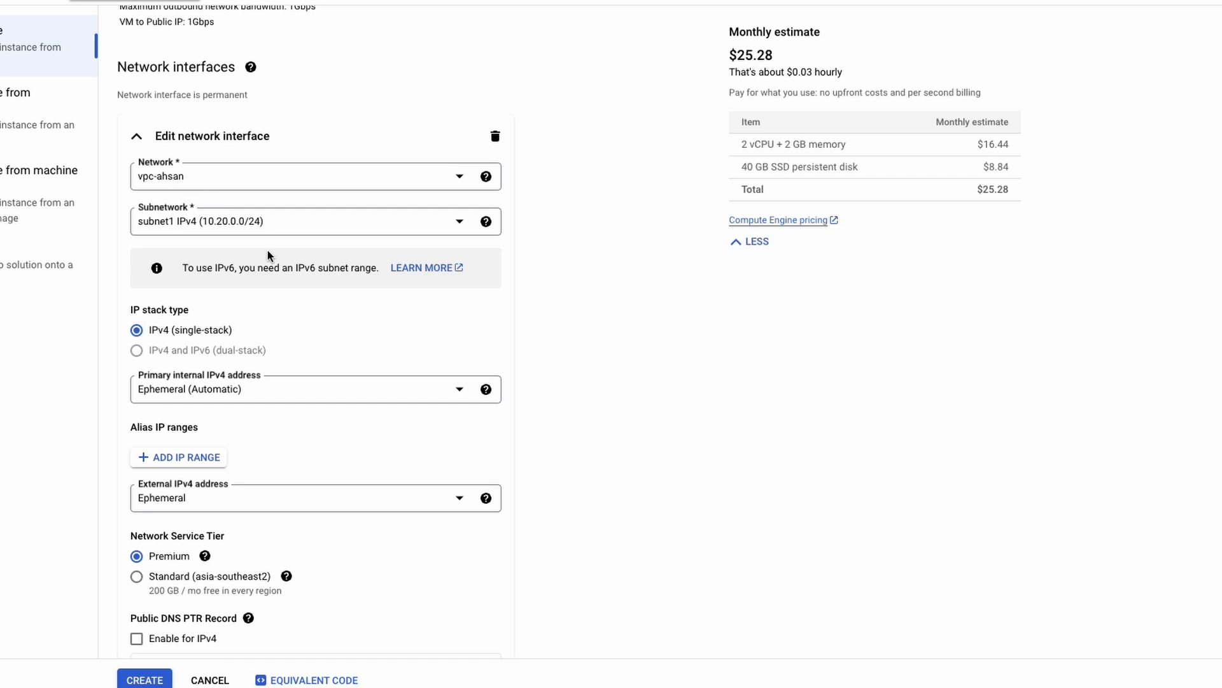
scroll(184, 191, "up", 1)
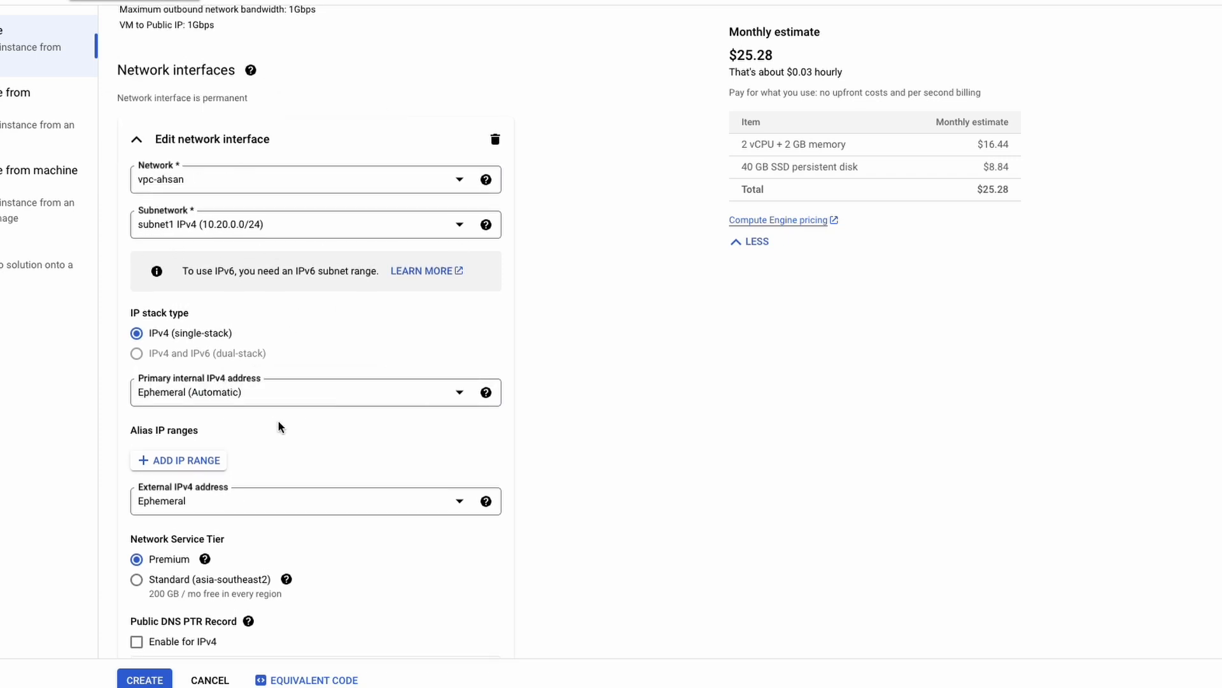
scroll(278, 420, "down", 1)
scroll(386, 459, "down", 6)
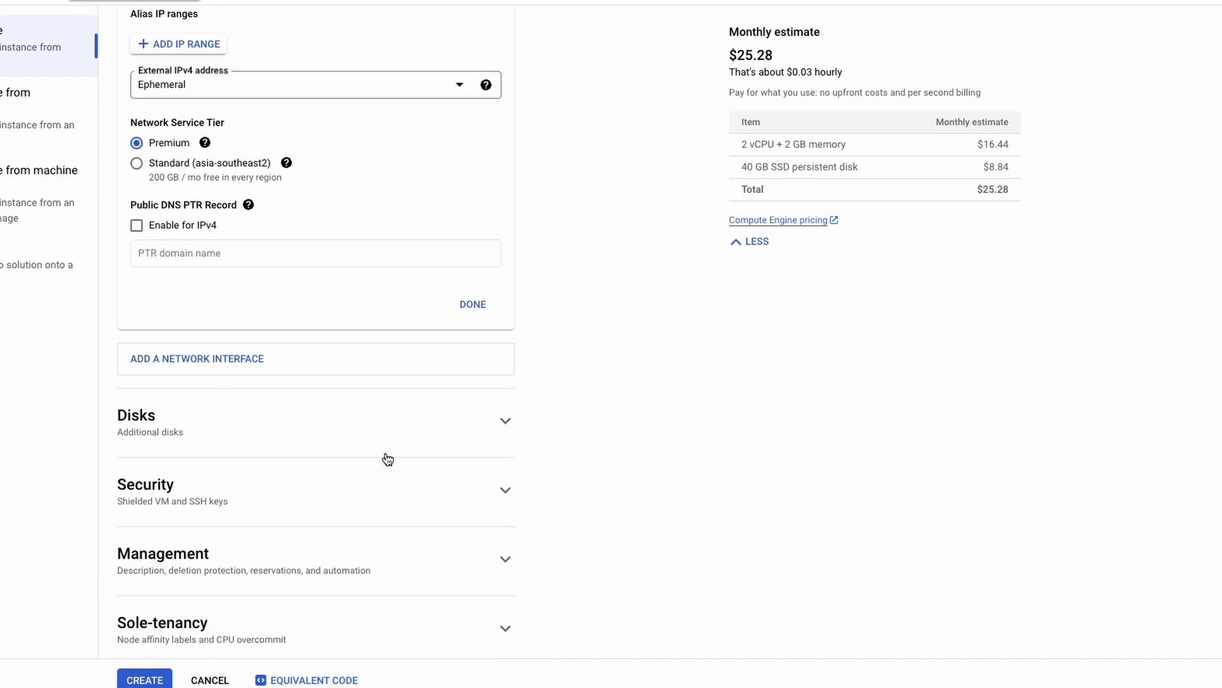
scroll(535, 458, "up", 8)
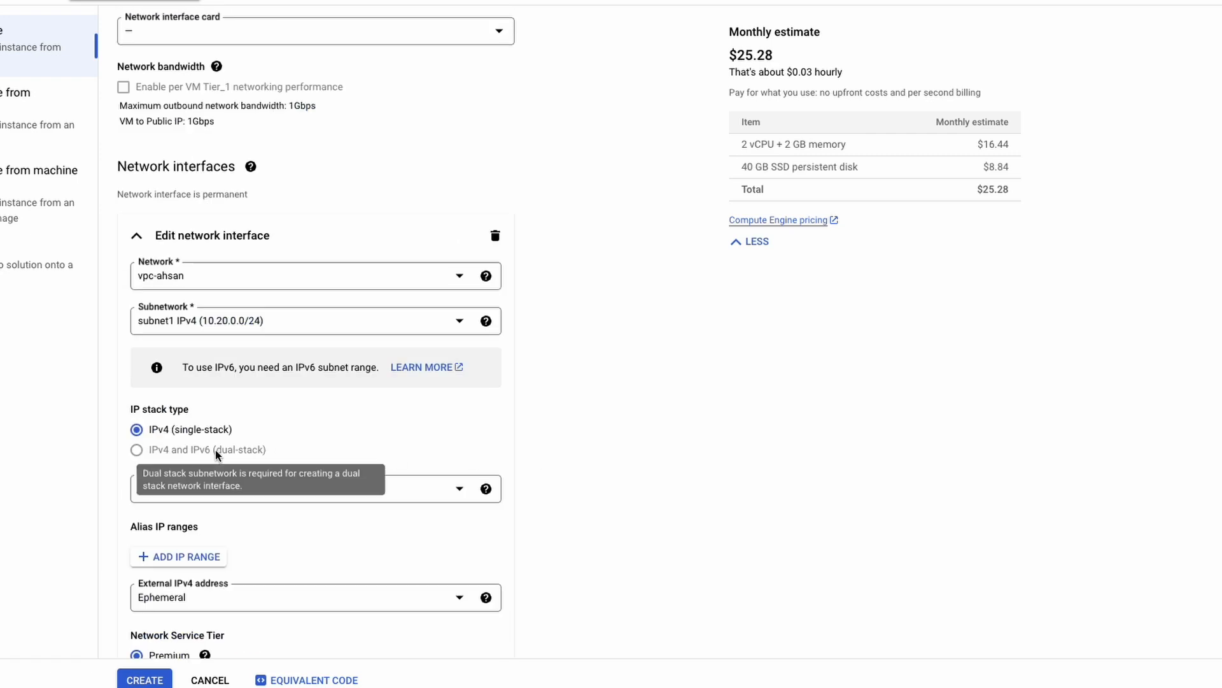
left_click(136, 238)
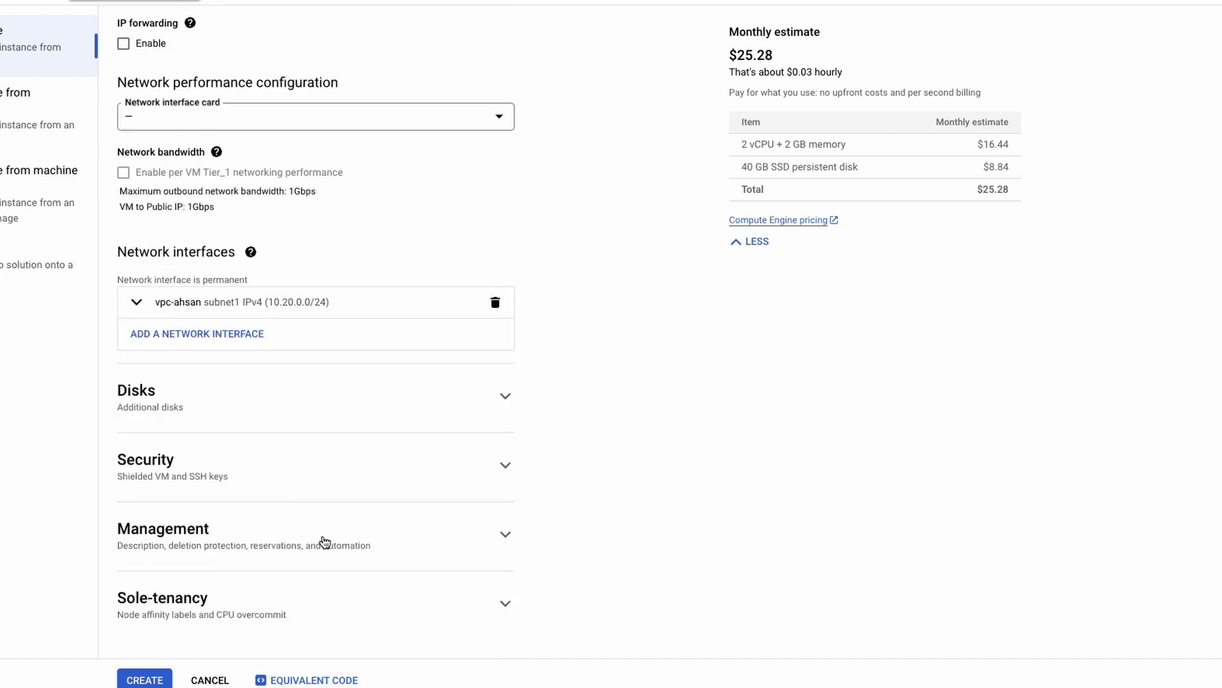
Step: Create the configured VM instance, open a browser SSH session to vm-1 and authorize the connection
left_click(145, 679)
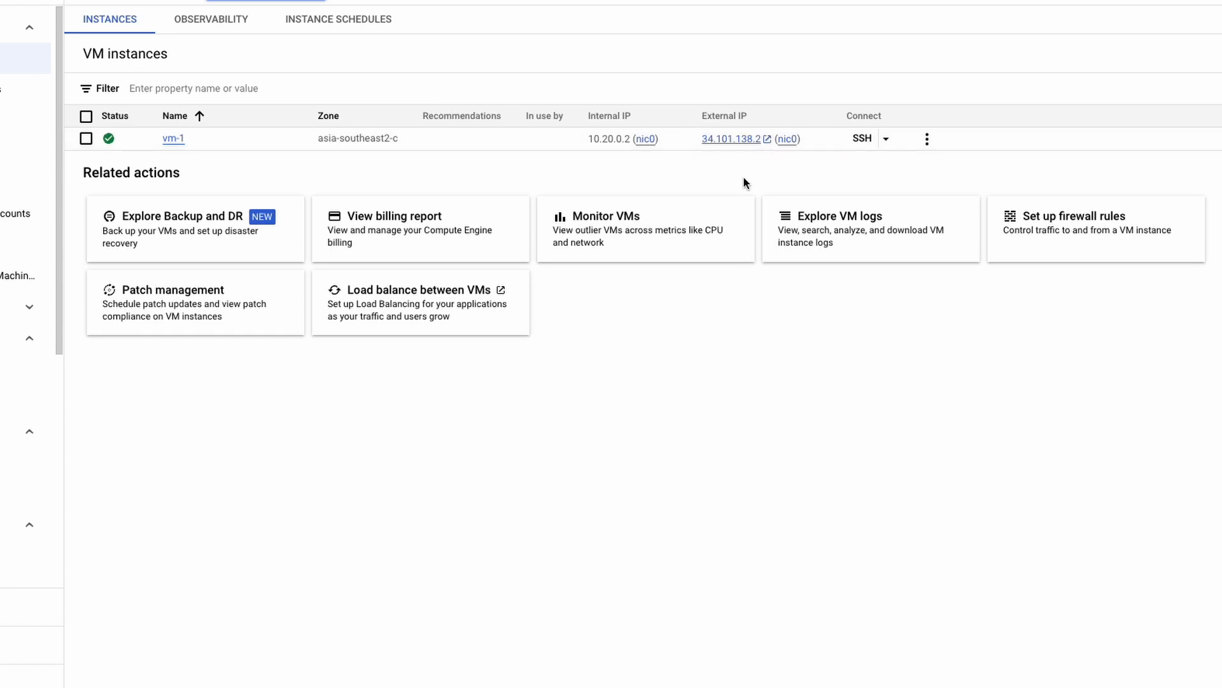
left_click(863, 139)
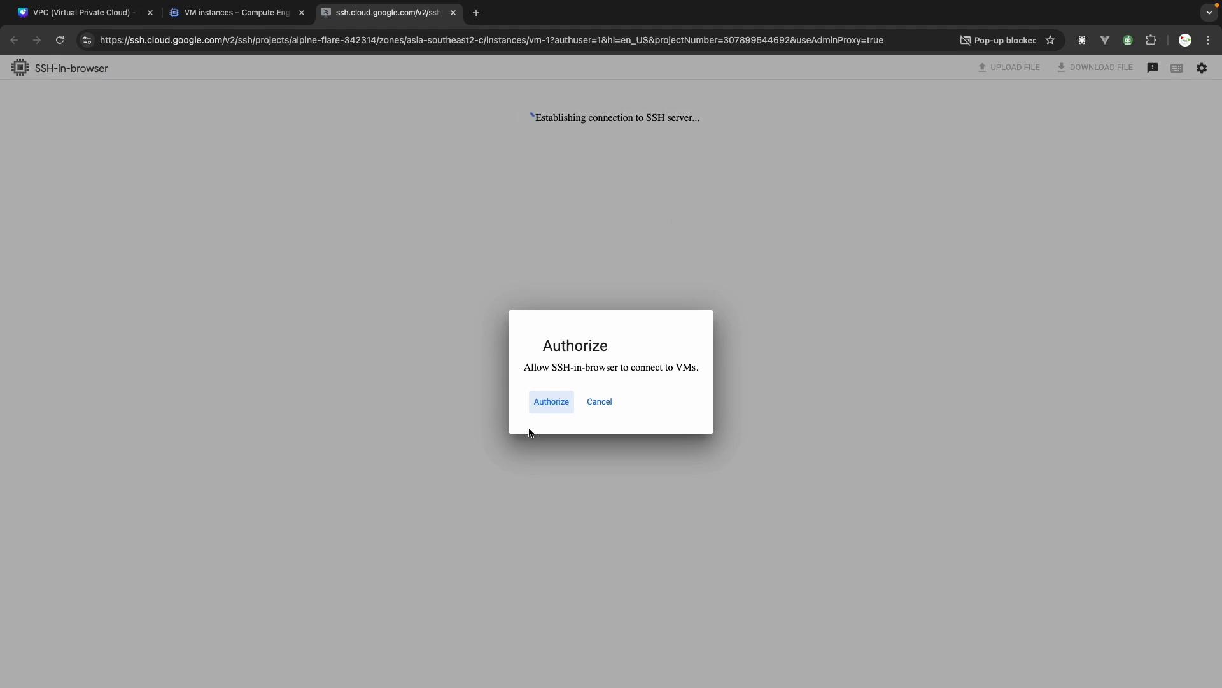
left_click(545, 406)
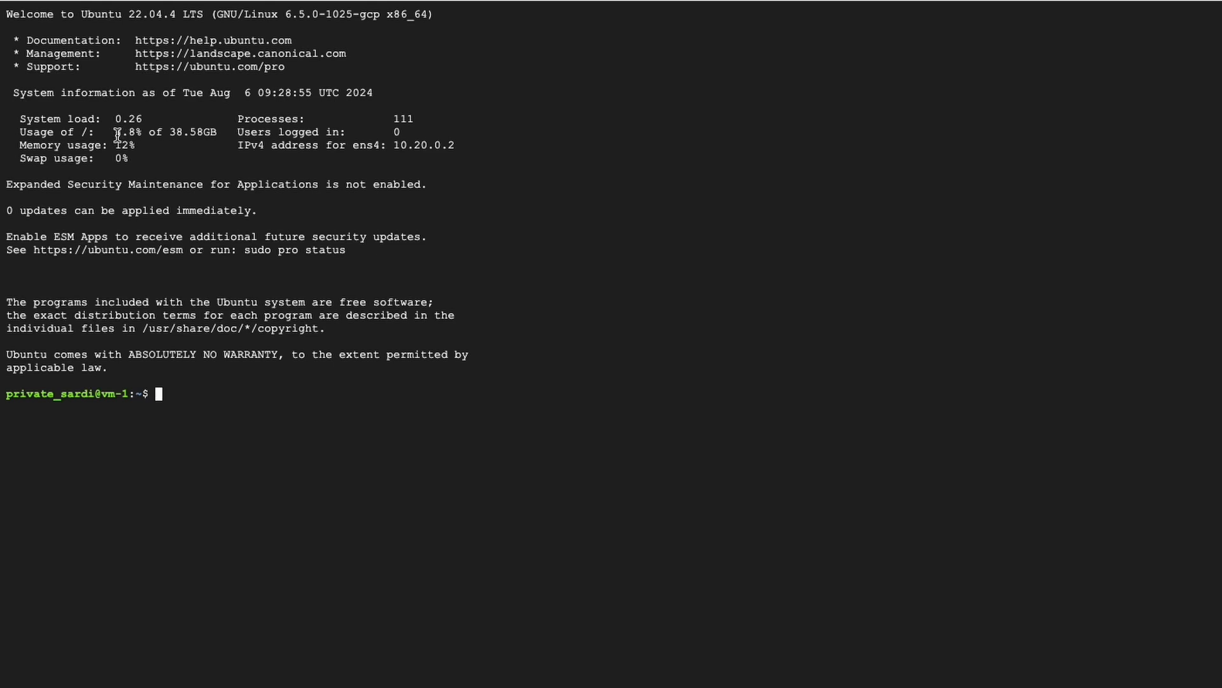
Step: Check the disk usage in the login summary and inspect CPU and memory with htop, and quit it
left_click_drag(119, 135, 172, 133)
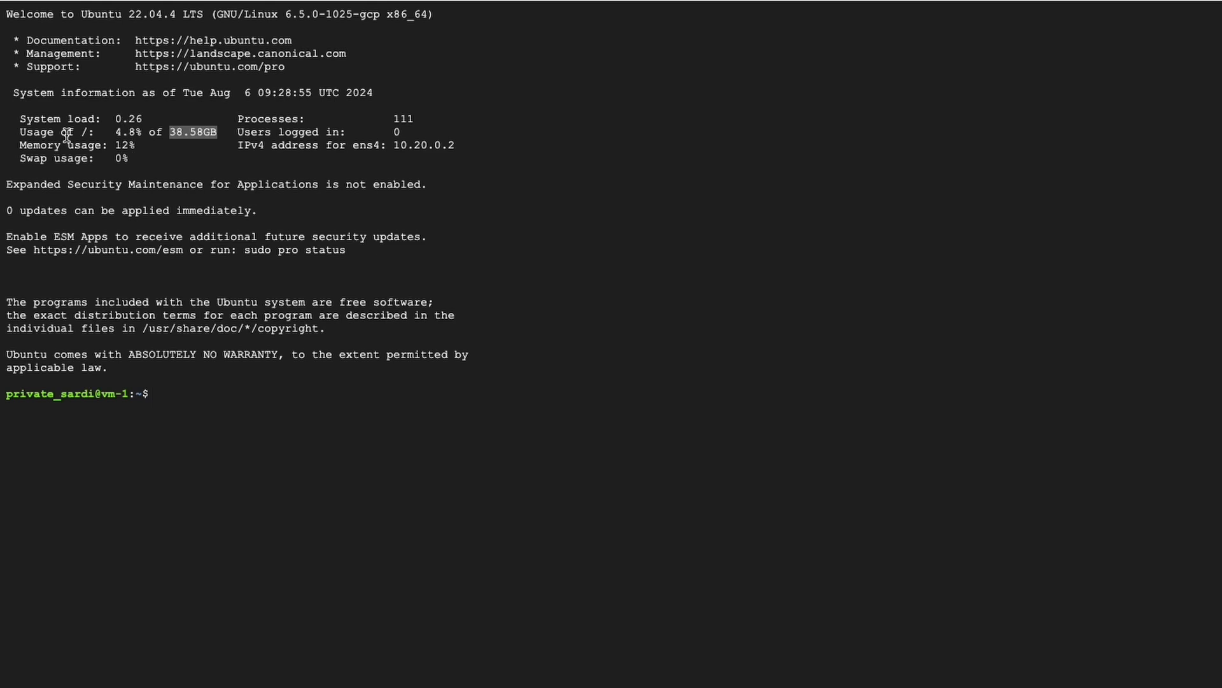
left_click(342, 442)
type("htop")
key("Return")
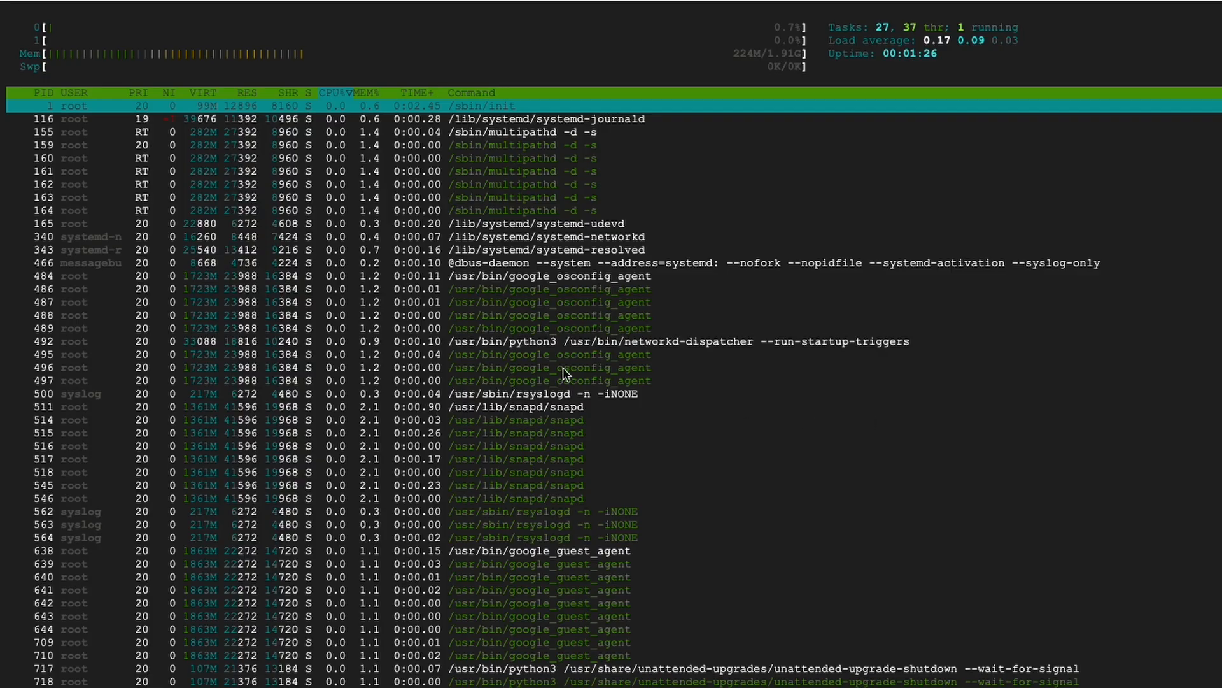
key("q")
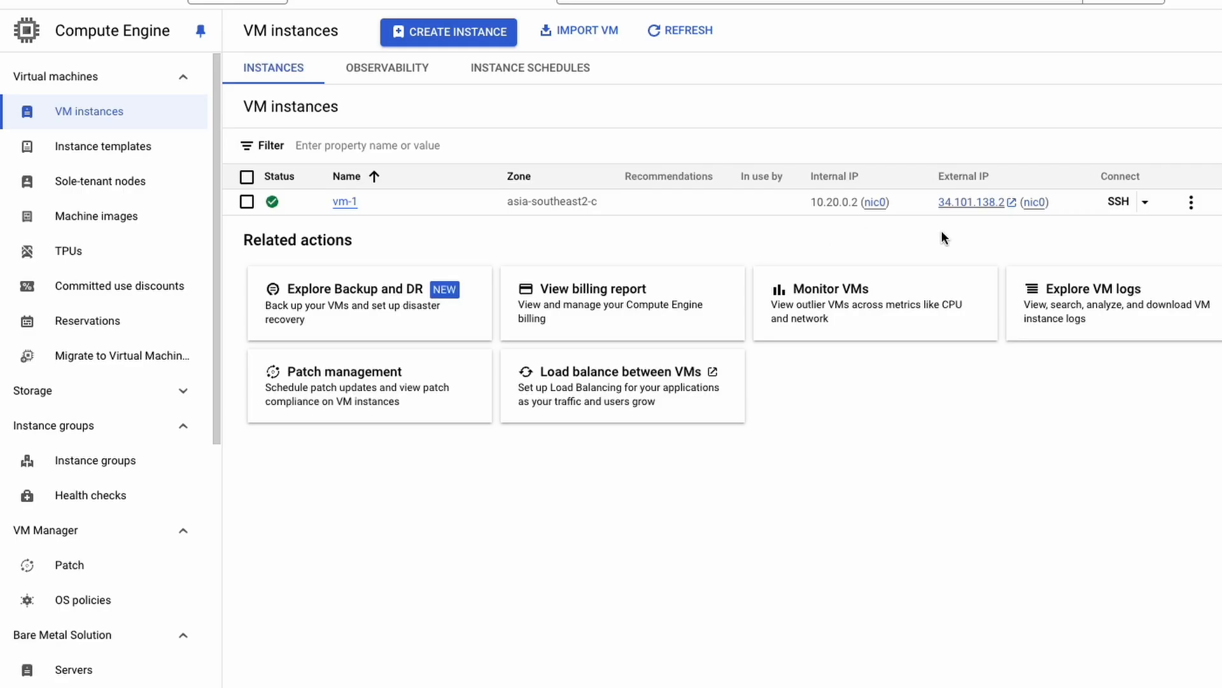
Step: Copy vm-1's external IP address, search the console for ssh and view the project's SSH keys under Compute Engine metadata
left_click(1063, 202)
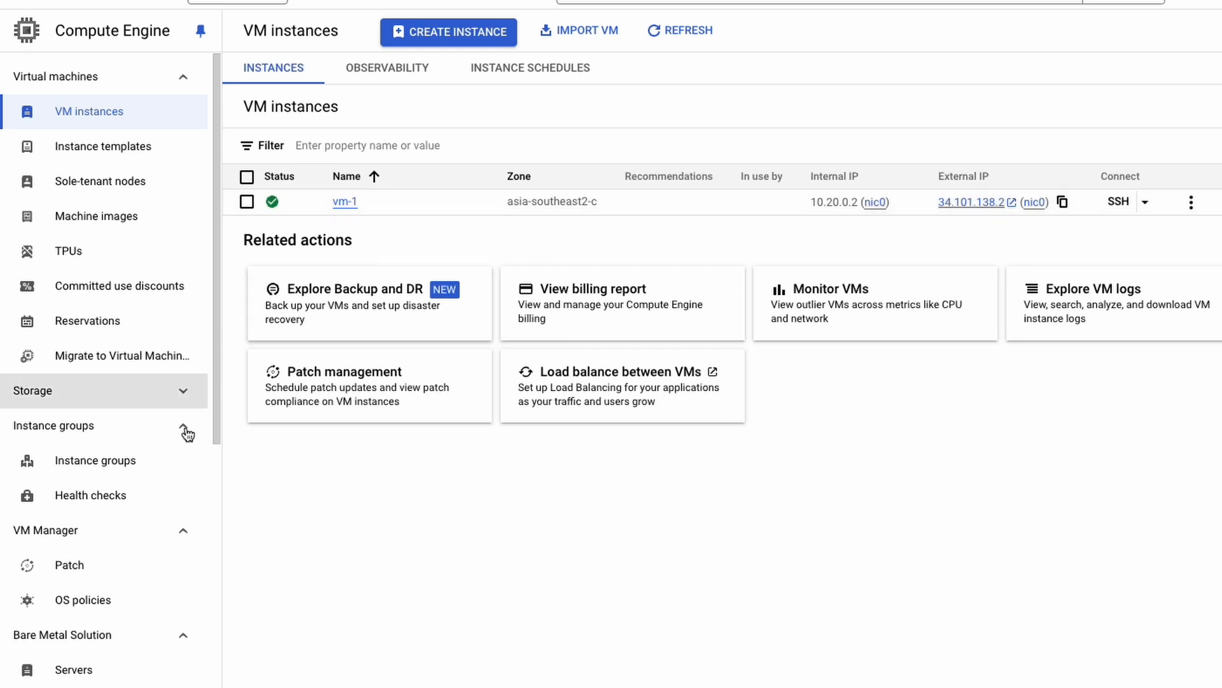
left_click(596, 3)
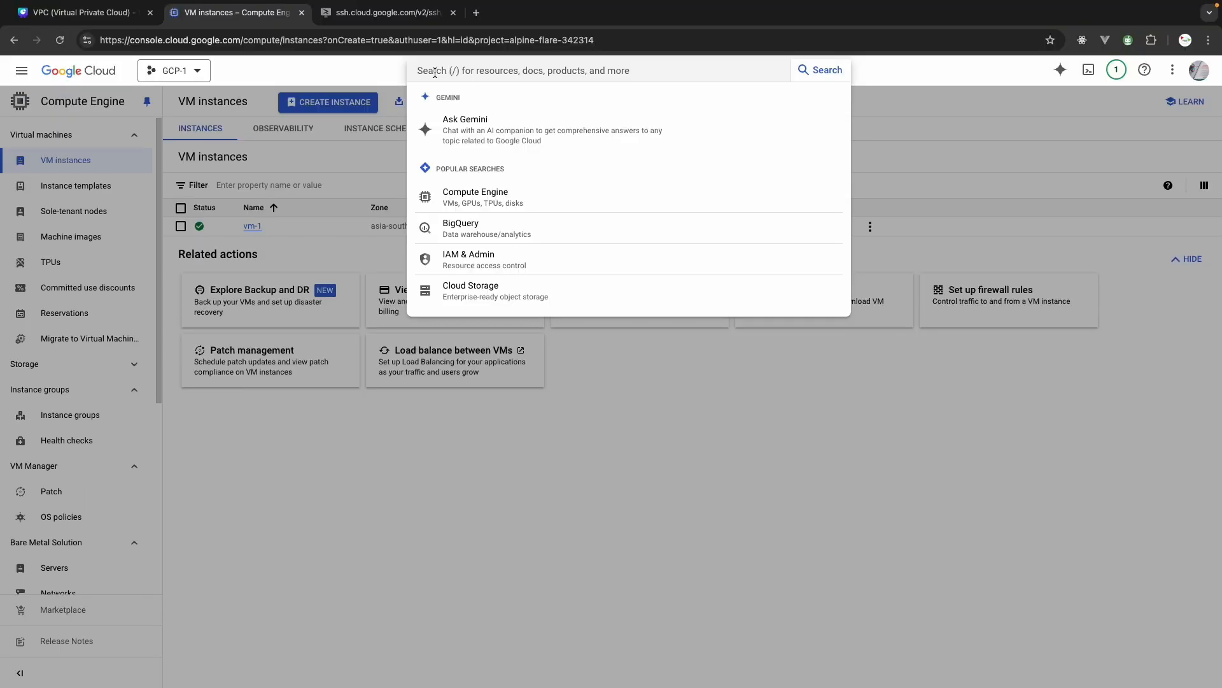
type("ssh keys")
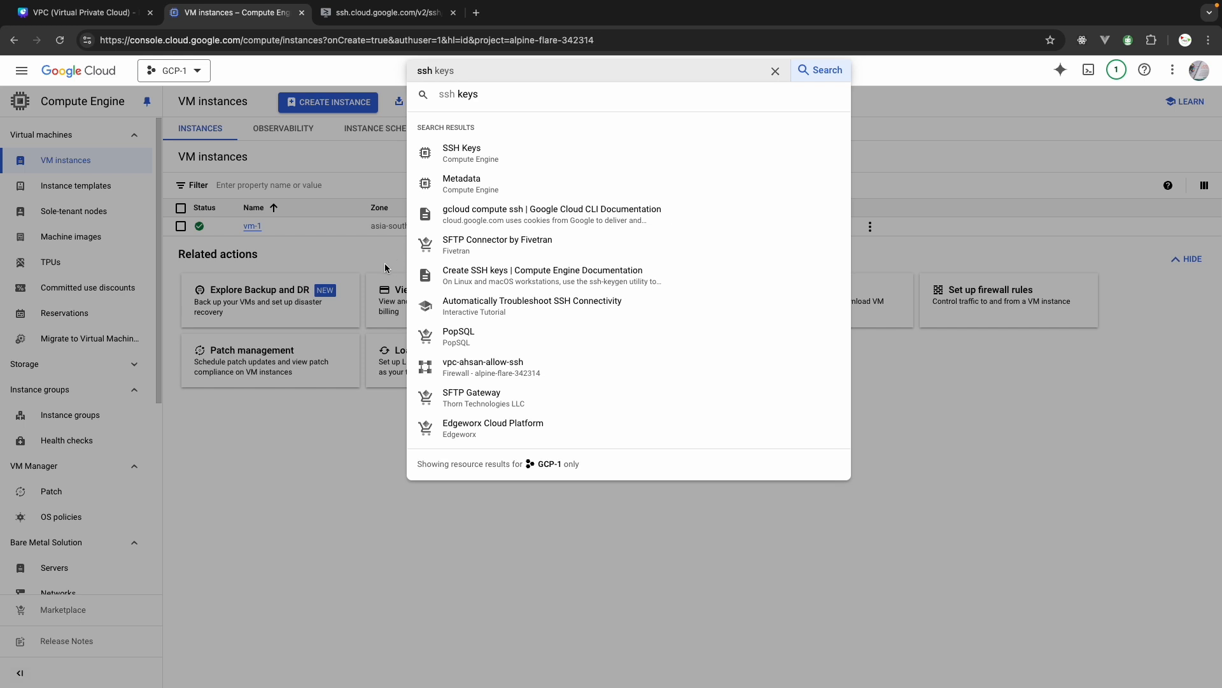
left_click(464, 159)
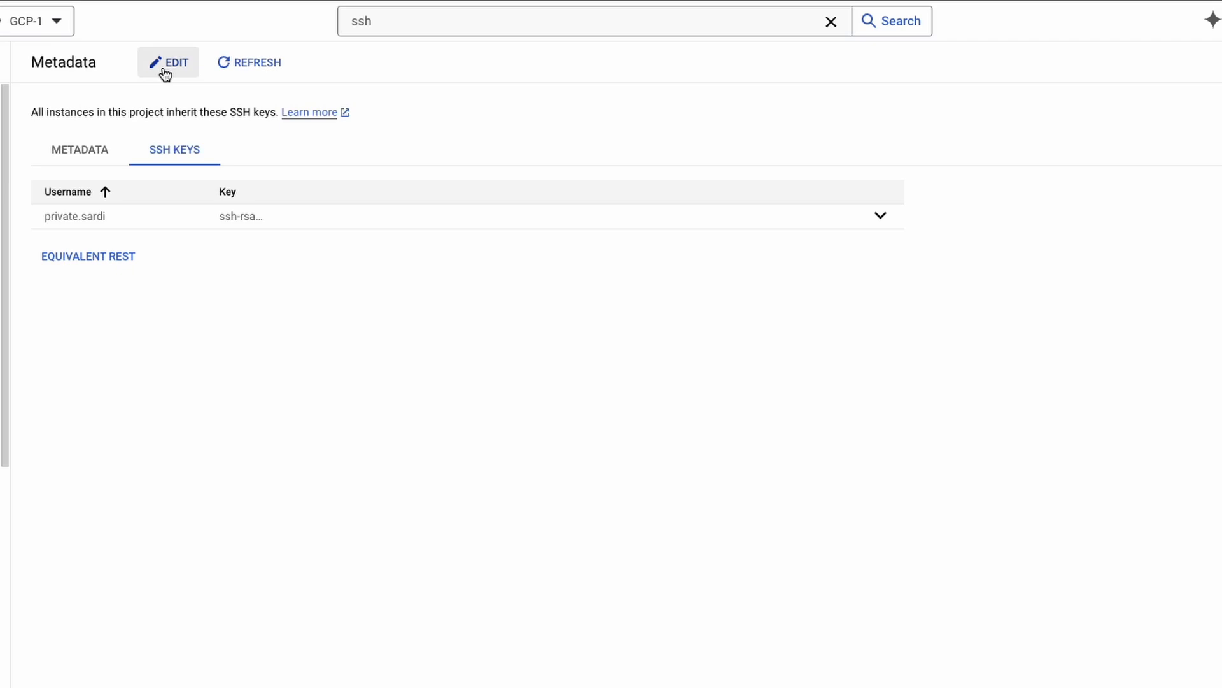
left_click(109, 149)
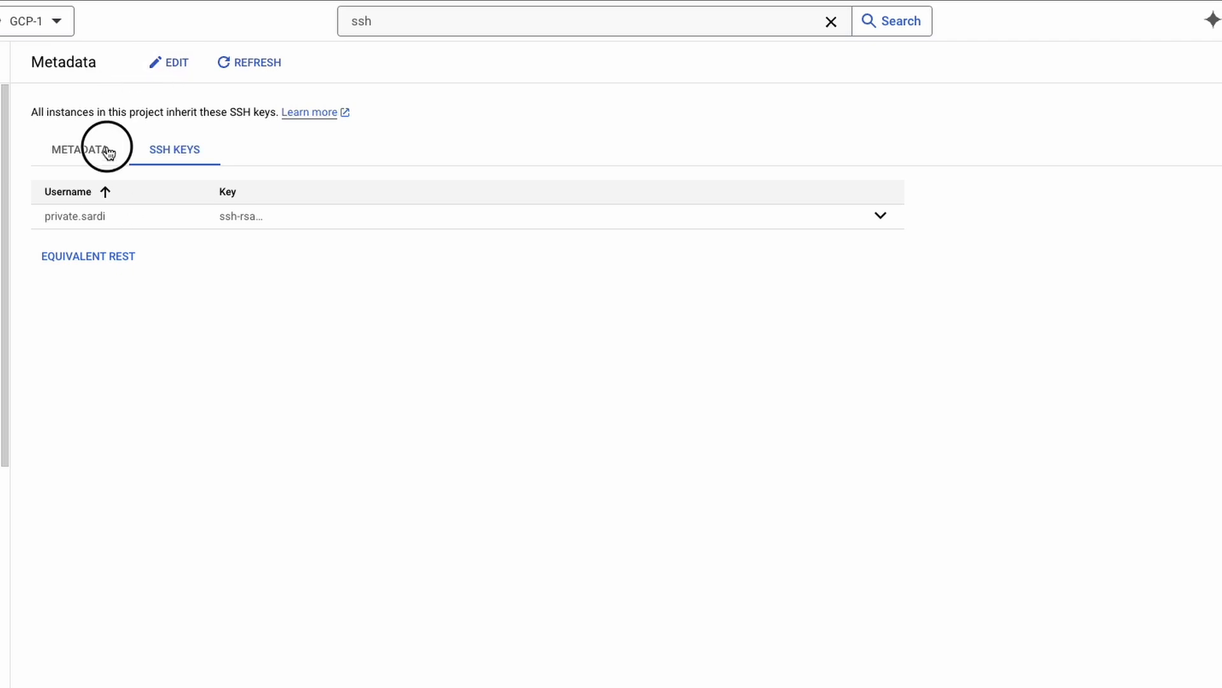
left_click(182, 148)
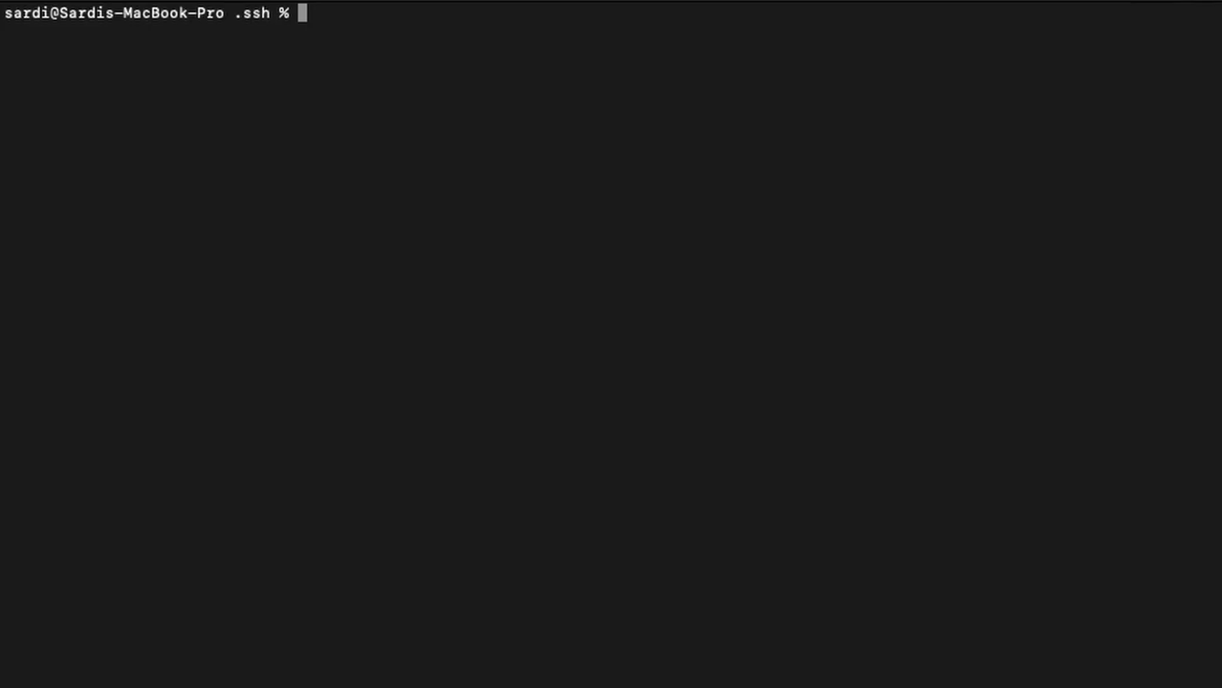
Step: In the local terminal, connect over SSH to 34.101.138.2 using the private key file and the username registered in metadata, accepting the host key
type("ssh % ssh-i sar")
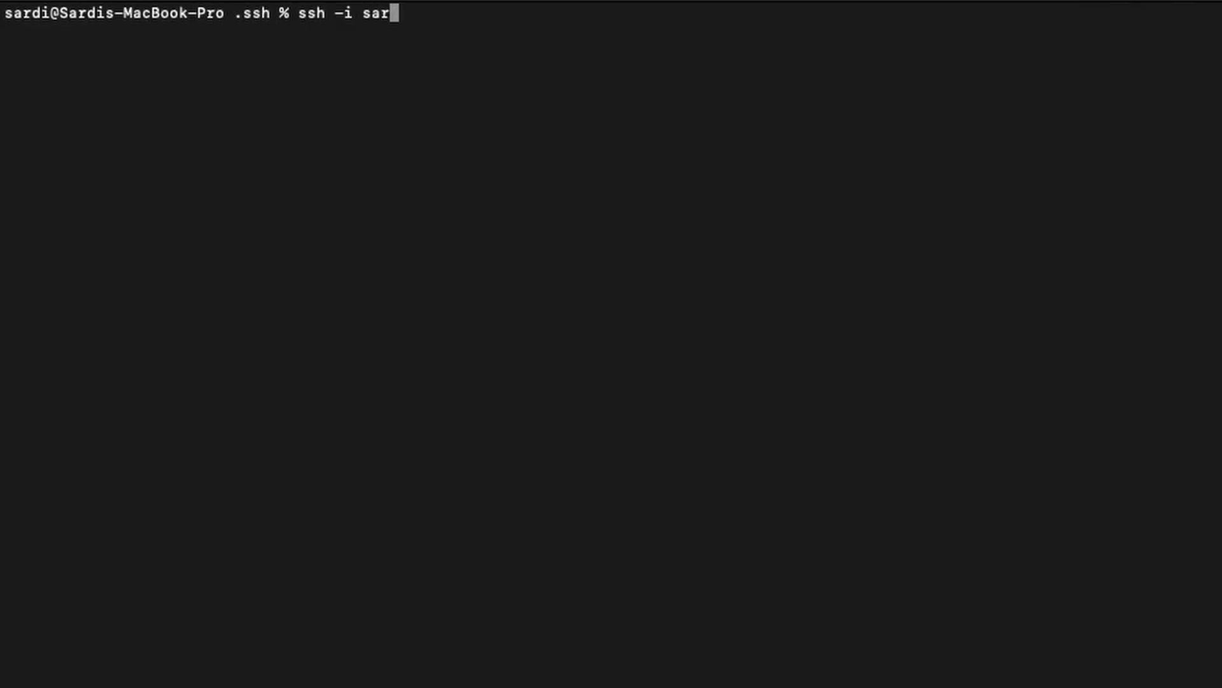
type("di private.sar")
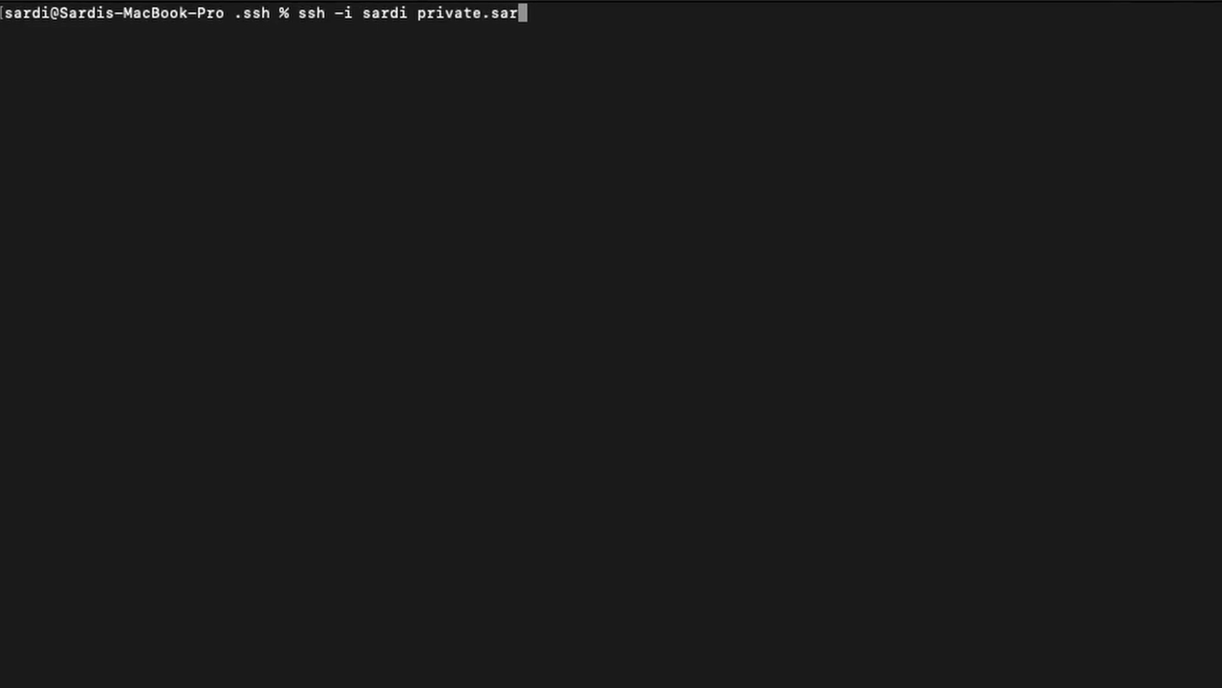
type("di@")
key("super+v")
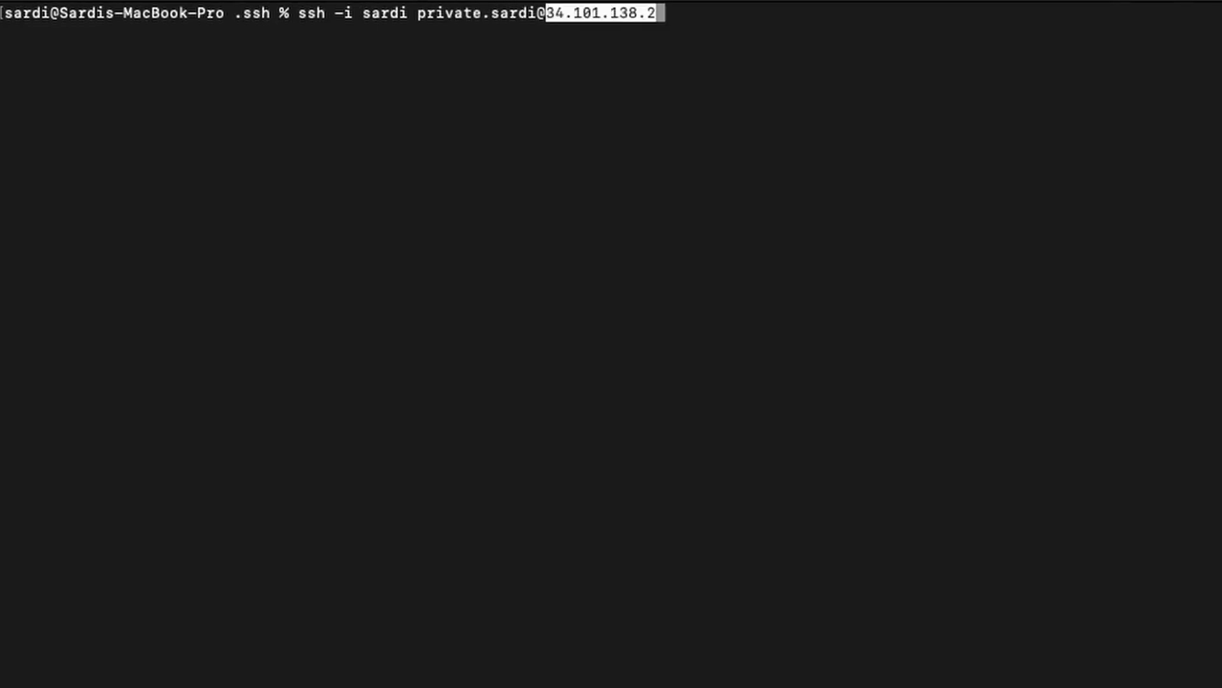
key("Return")
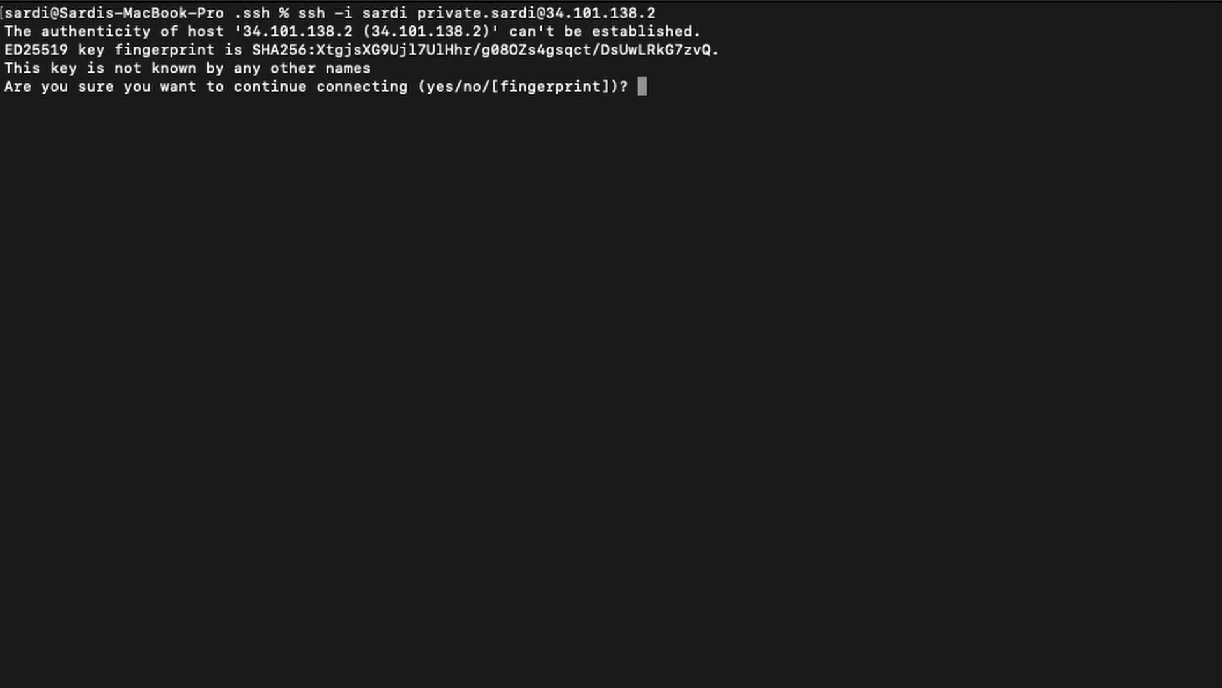
type("yes")
key("Return")
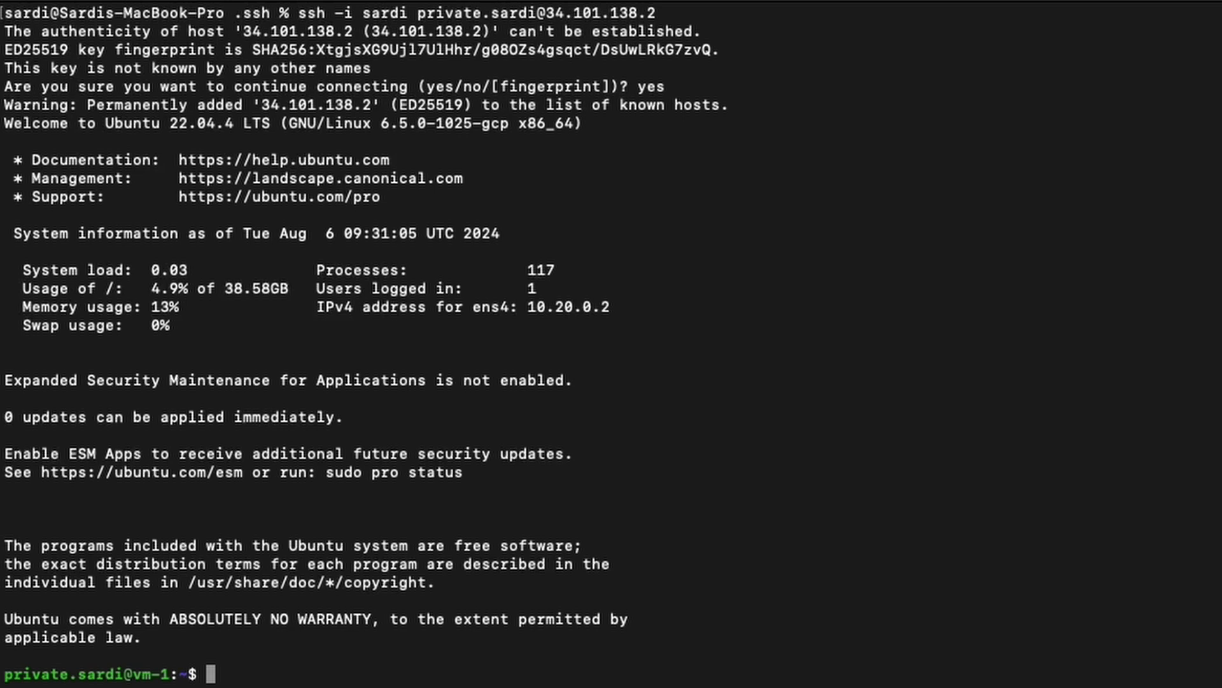
left_click_drag(170, 674, 137, 674)
left_click(137, 679)
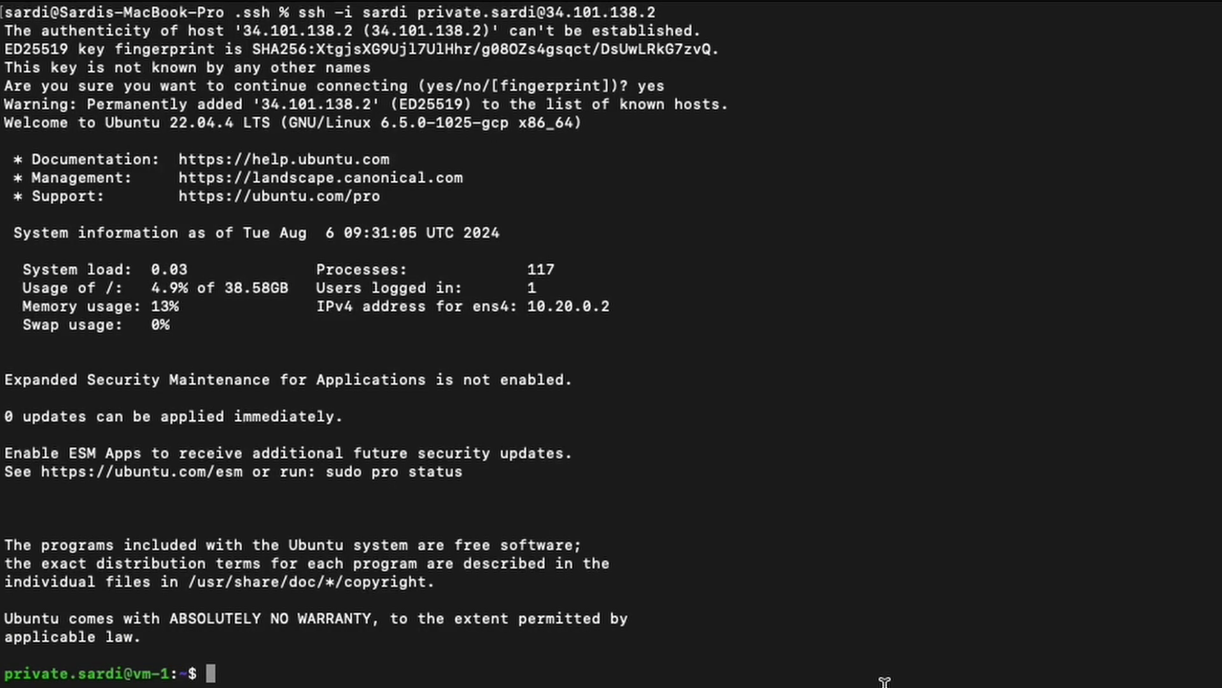
Step: Clear the terminal and refresh the VM's package lists with sudo apt update
type("clear")
key("Return")
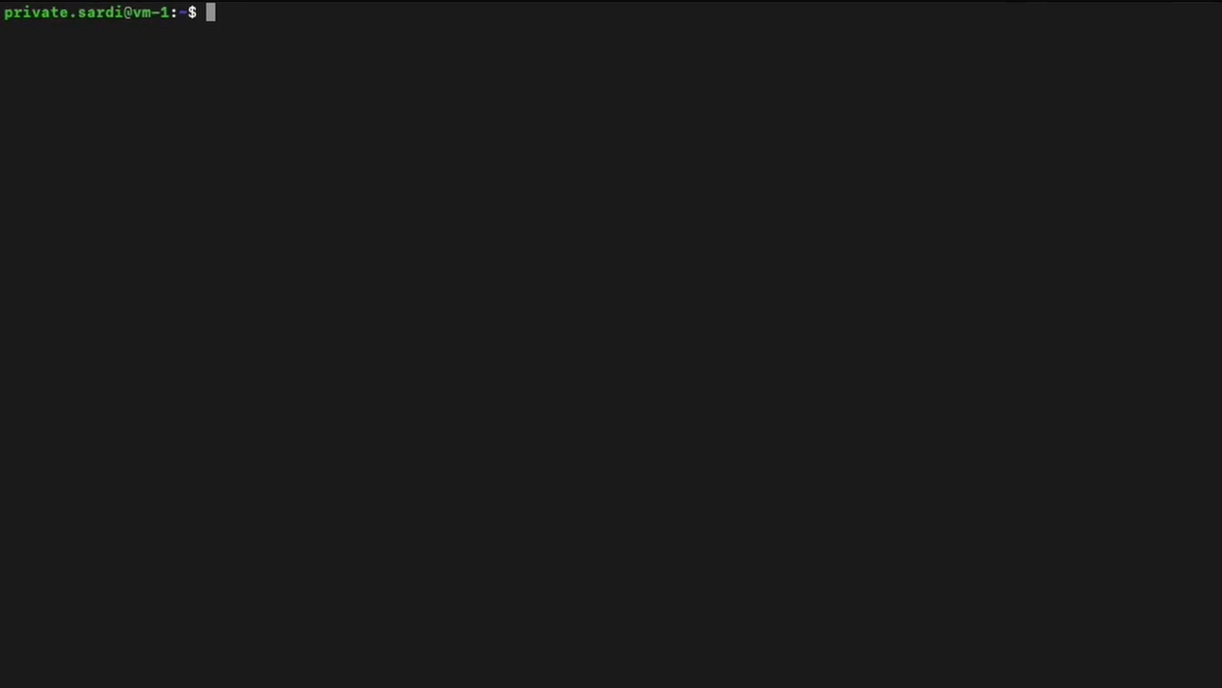
type("sudo apt ")
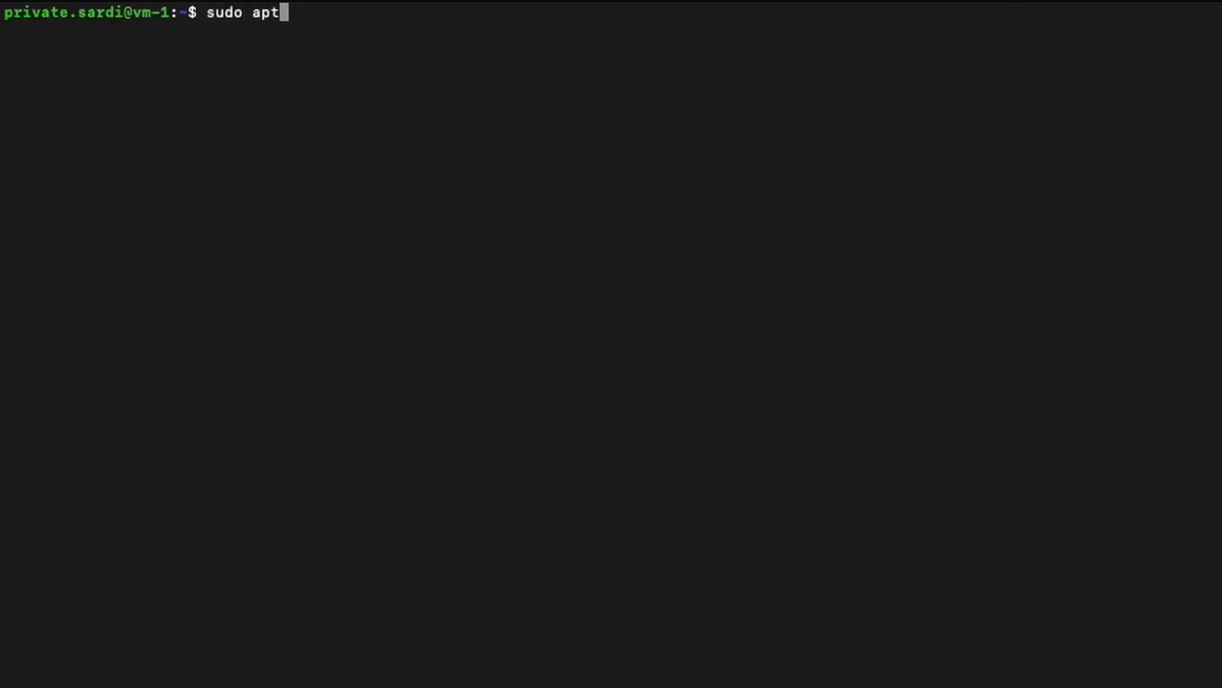
type("update")
key("Return")
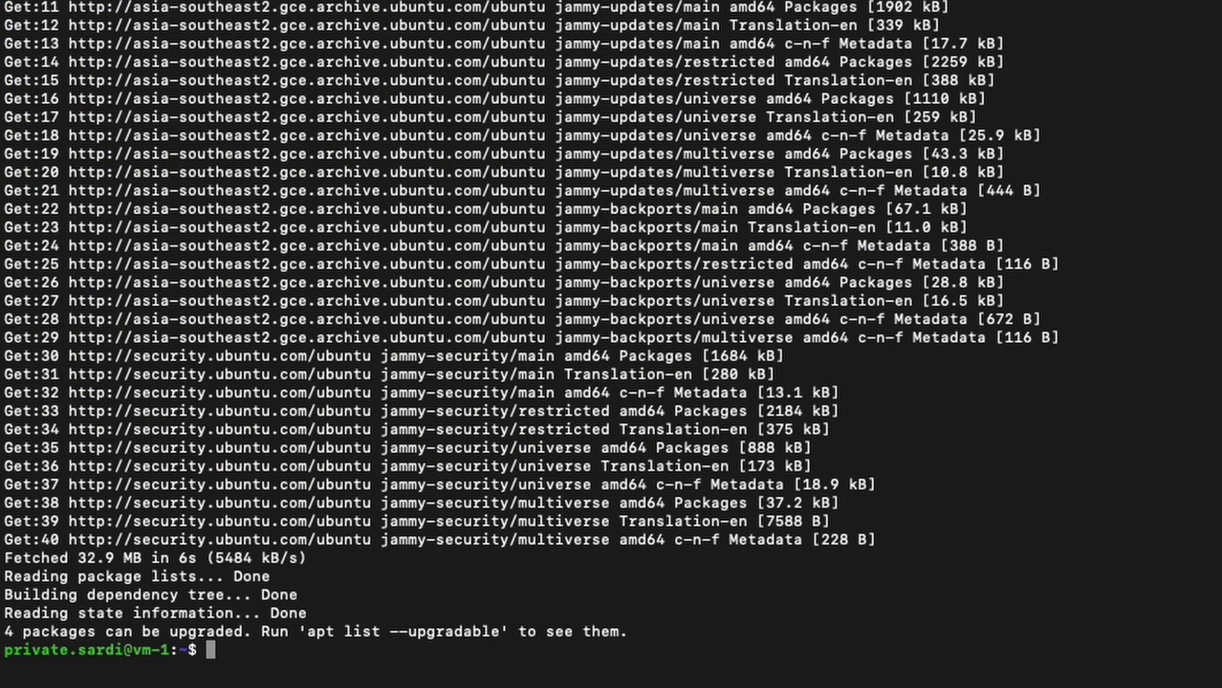
Step: Clear the update output and install the web server with sudo apt install nginx -y
type("c")
key("BackSpace")
type("clear")
key("Return")
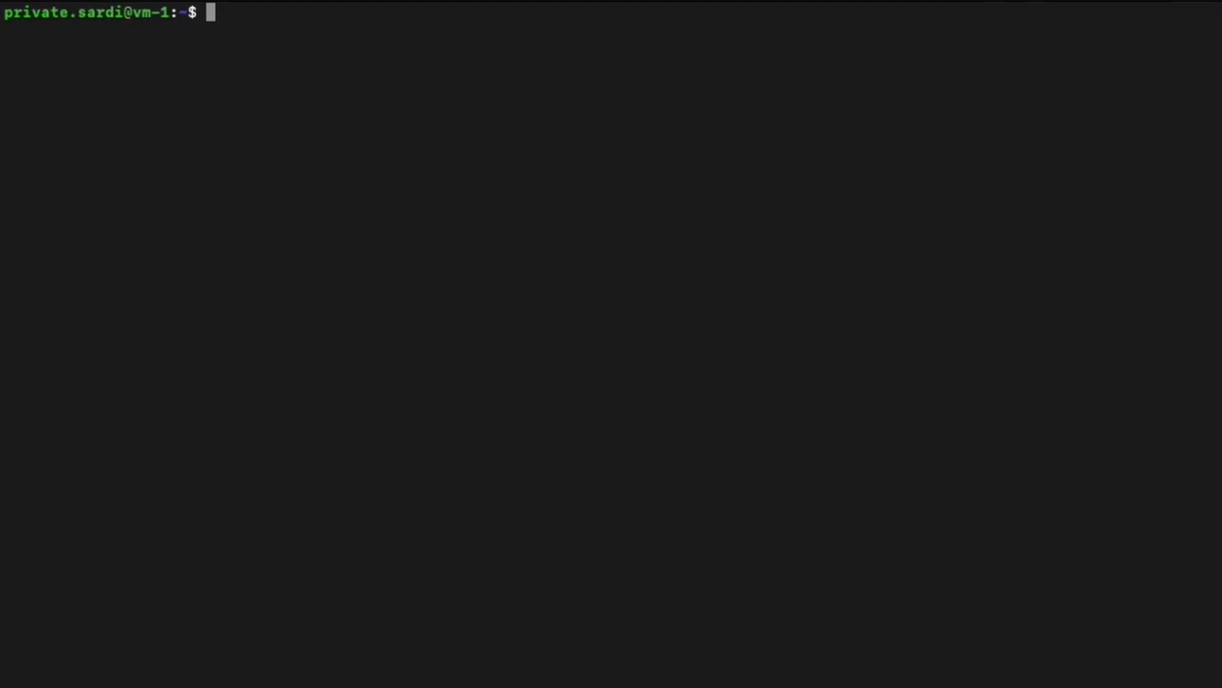
type("sudo apt install ")
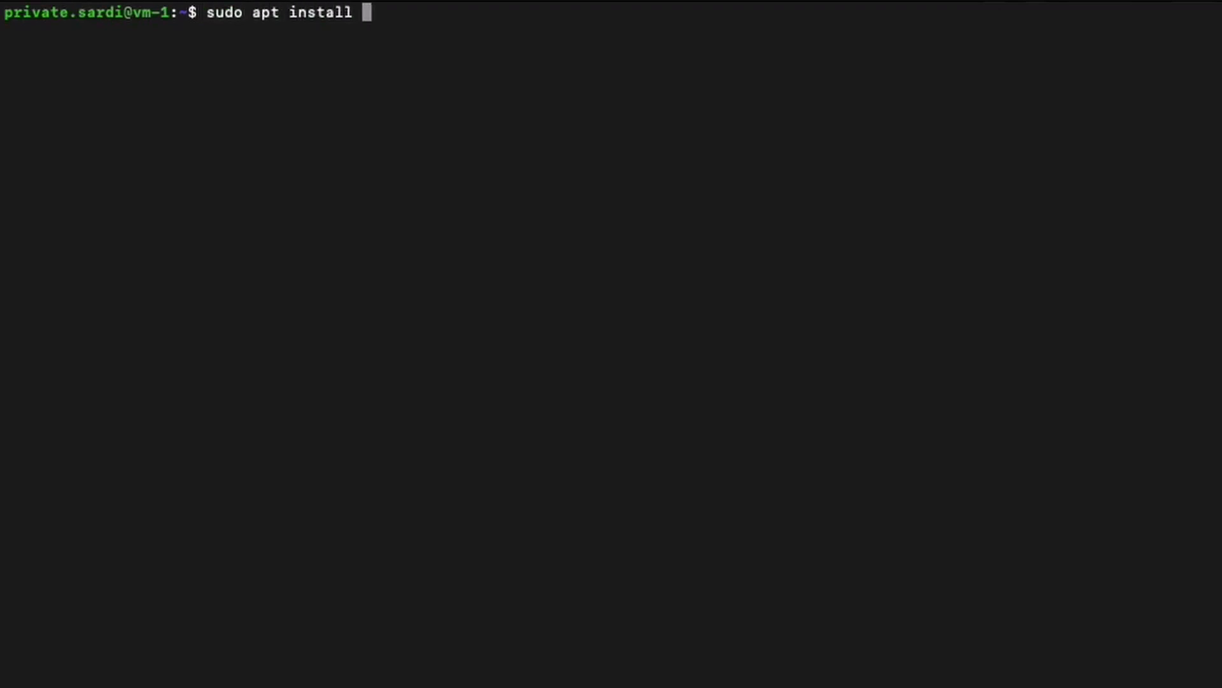
type("nginx -y")
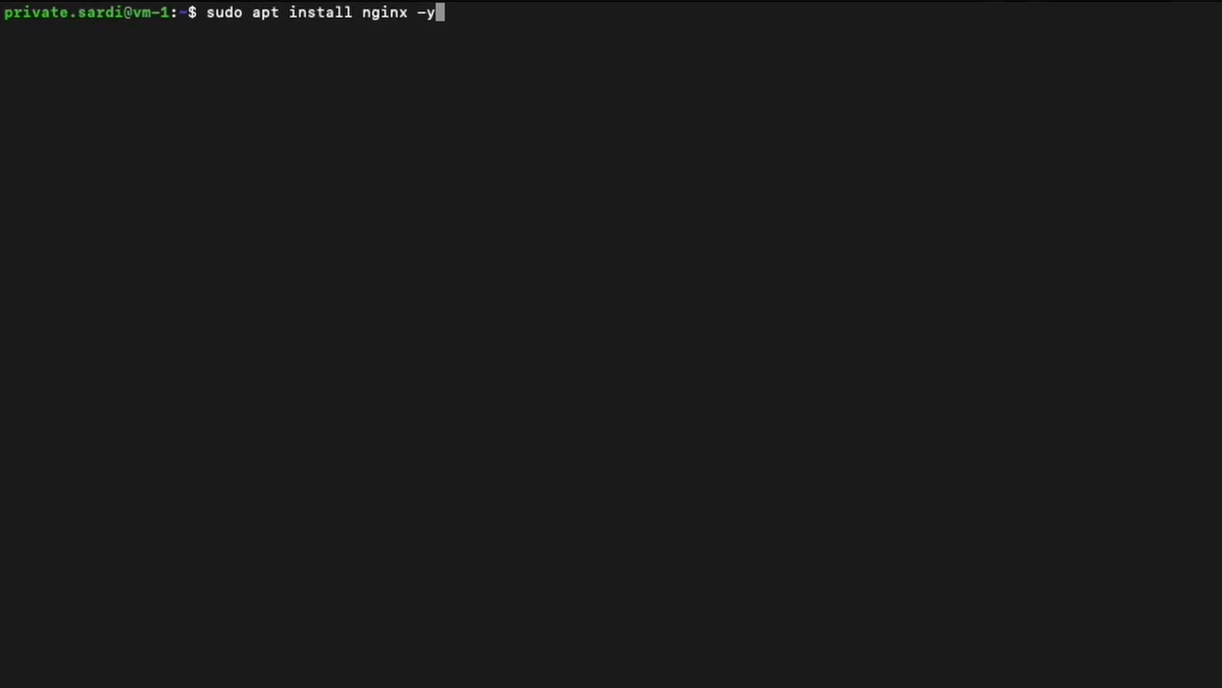
key("Return")
scroll(611, 344, "up", 10)
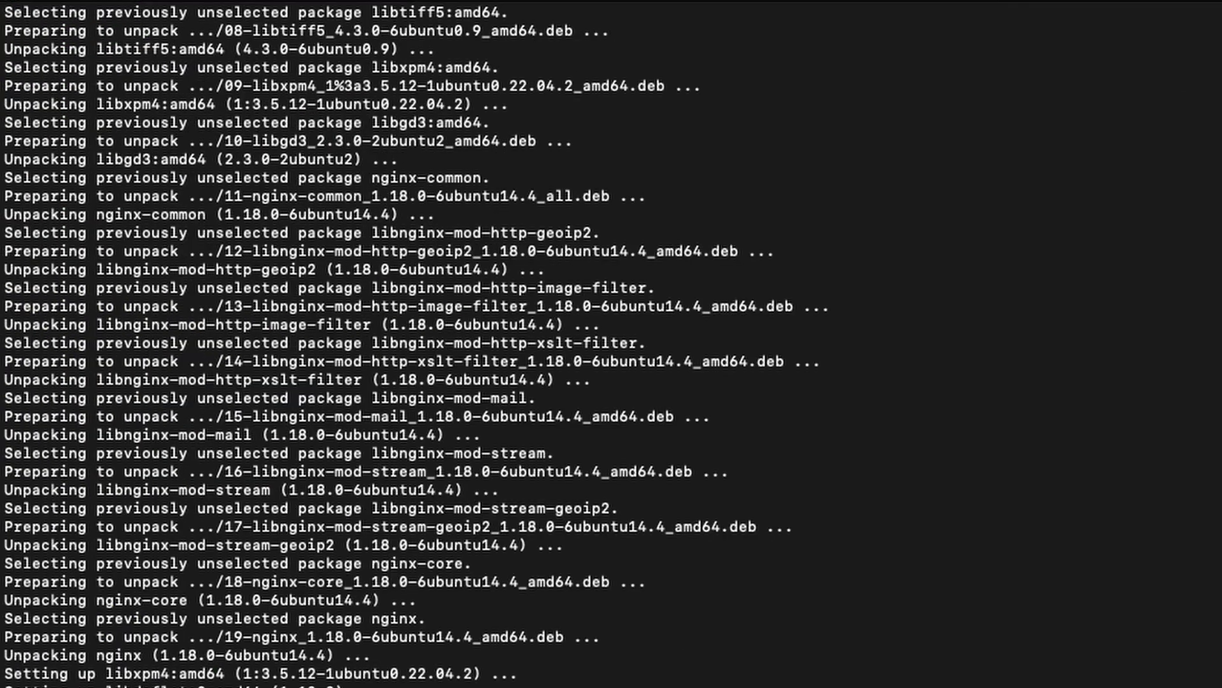
Step: Clear the installation output and check the web server service with sudo systemctl status nginx
key("ctrl+l")
type("s")
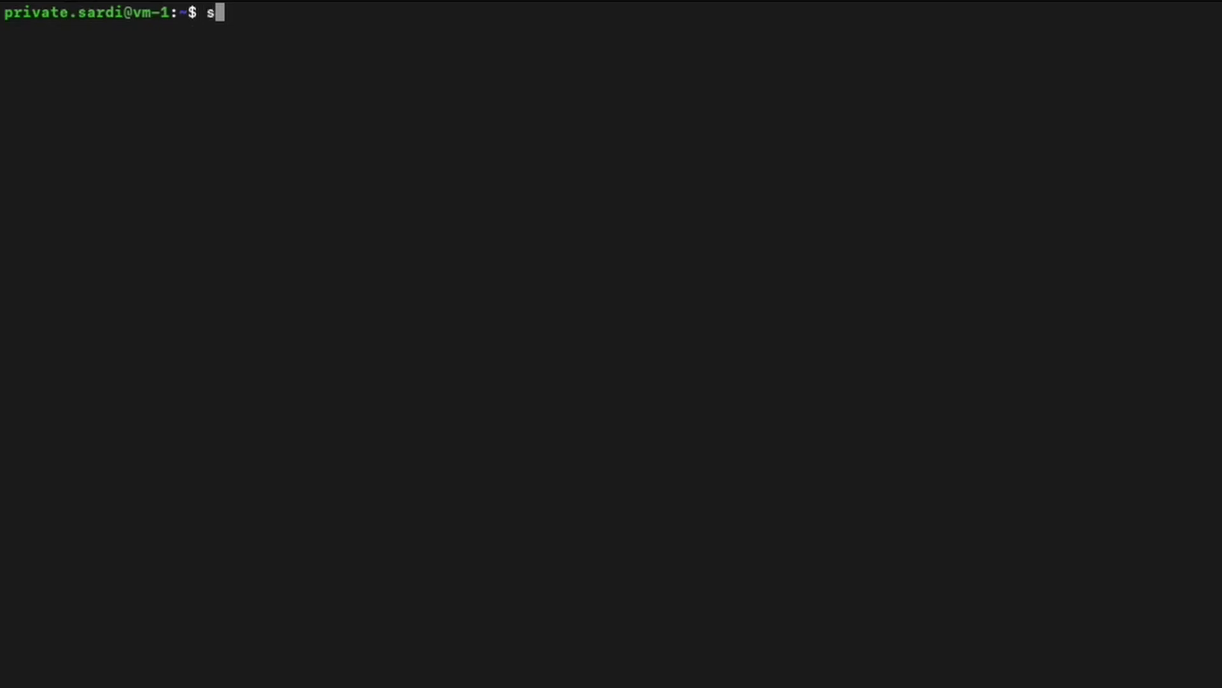
type("udo ng")
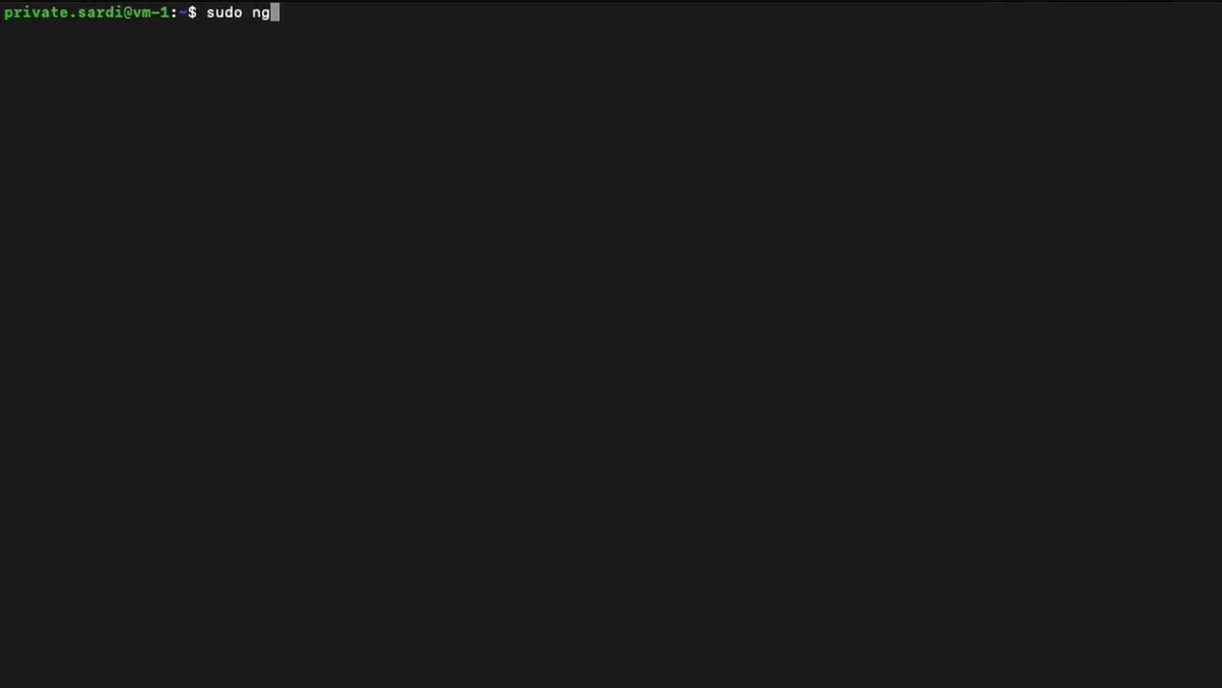
key("BackSpace")
key("BackSpace")
type("systemc")
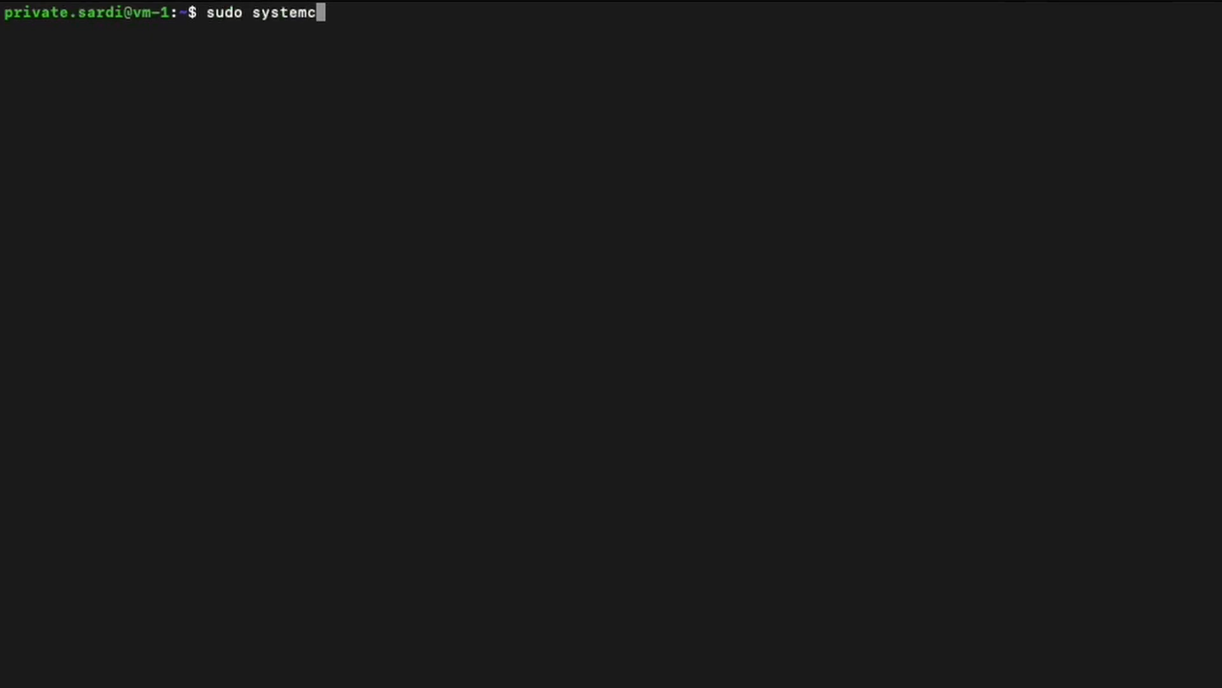
type("tl nginx")
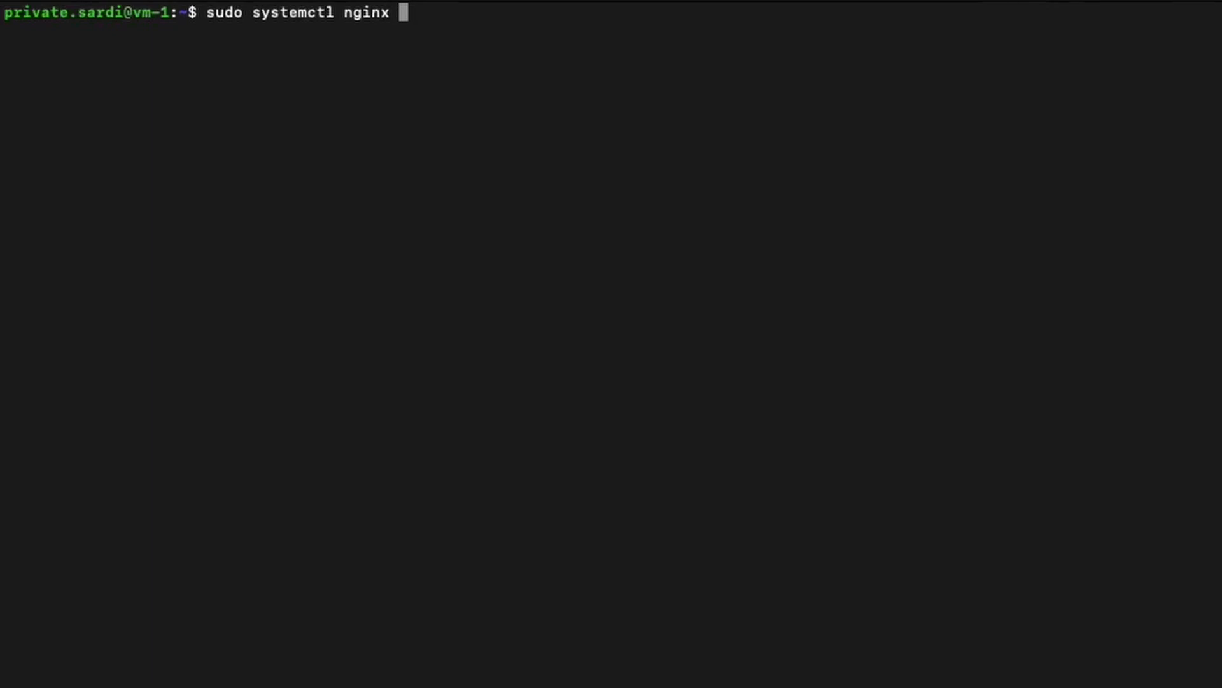
key("Left")
key("Left")
key("Left")
key("Left")
key("Left")
key("Left")
type("status")
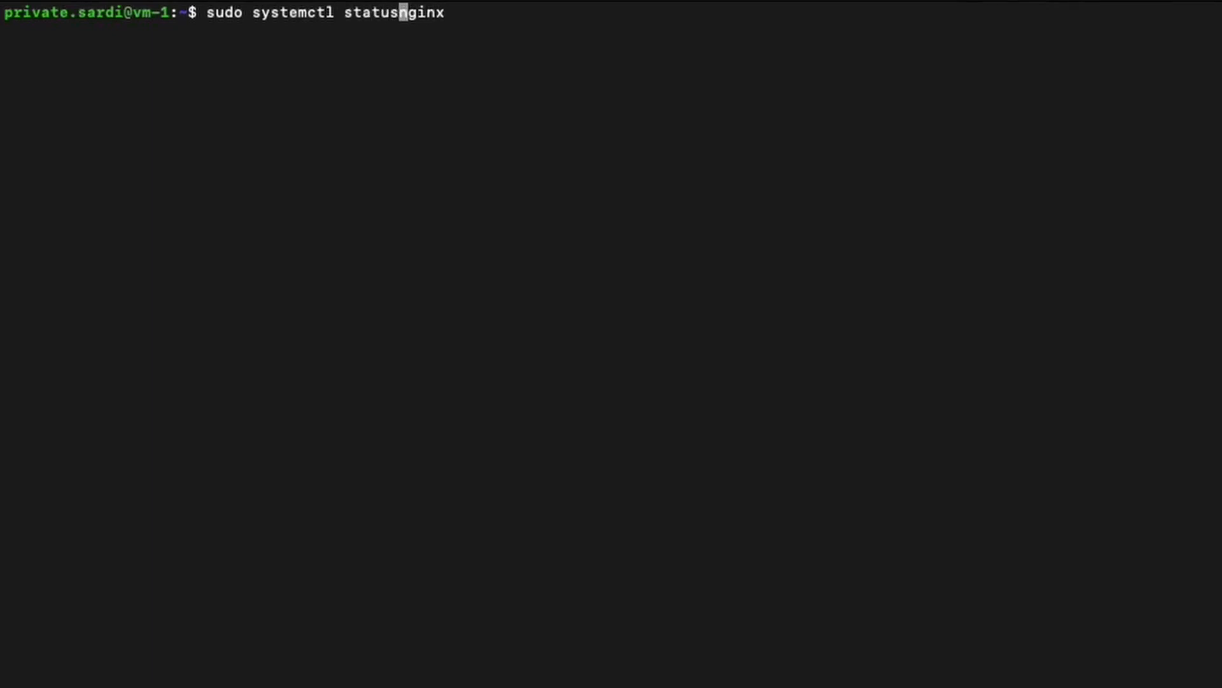
key("Return")
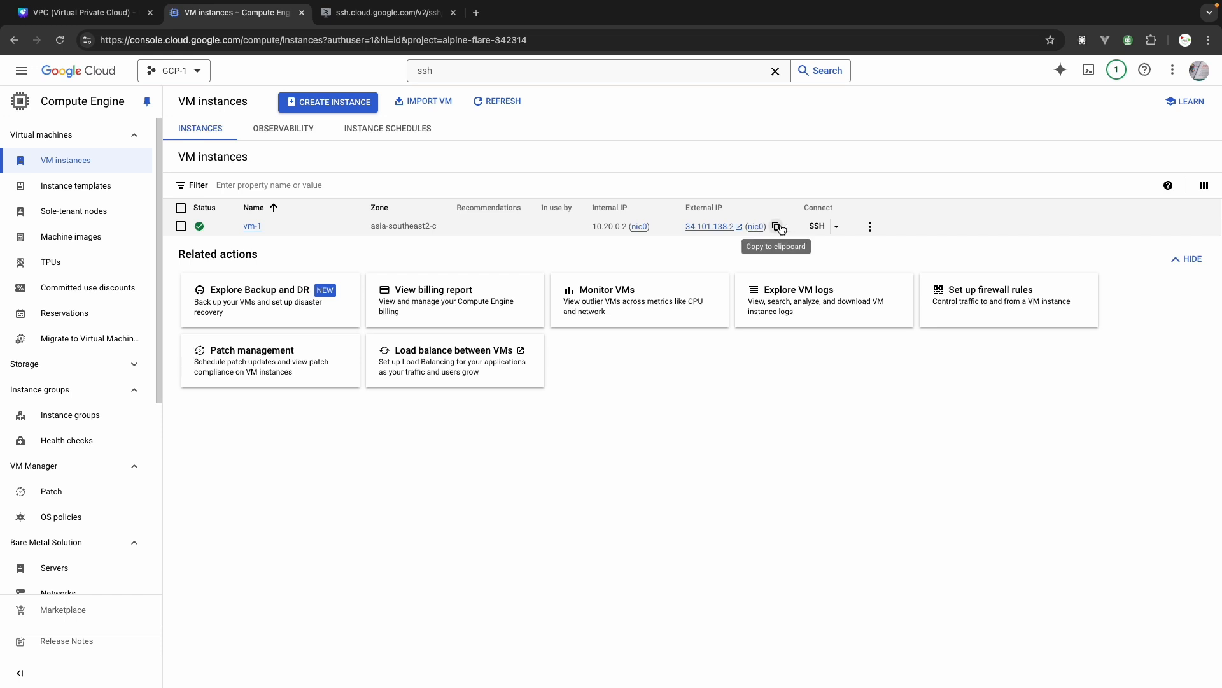
Step: In the browser, copy vm-1's external IP address from the instance list and load it in a new tab
left_click(776, 227)
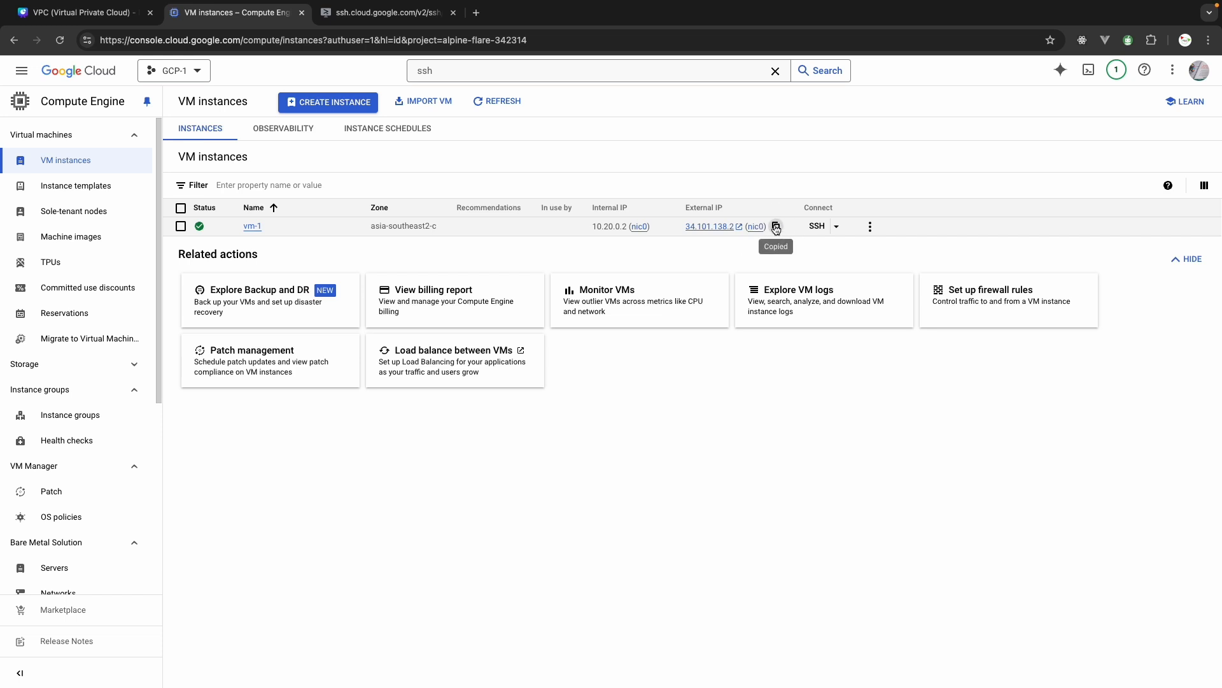
left_click(477, 13)
key("super+v")
key("Return")
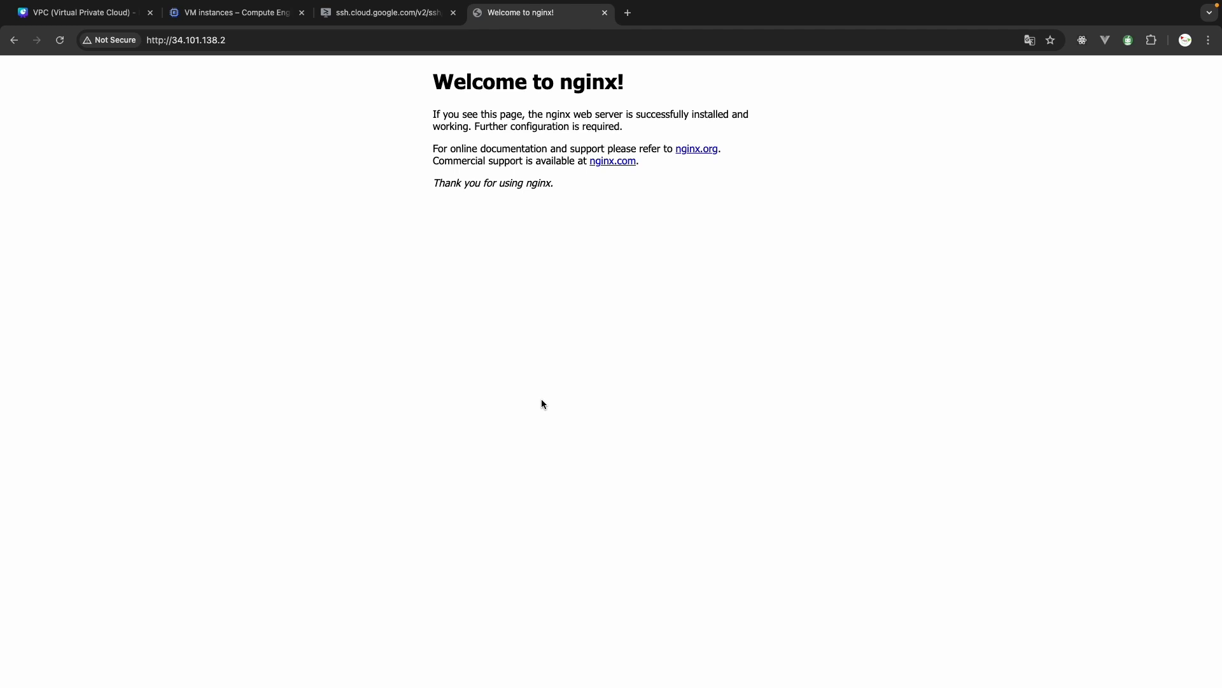
Step: Switch back to the terminal, exit the SSH session on vm-1 and clear the local screen
left_click(546, 671)
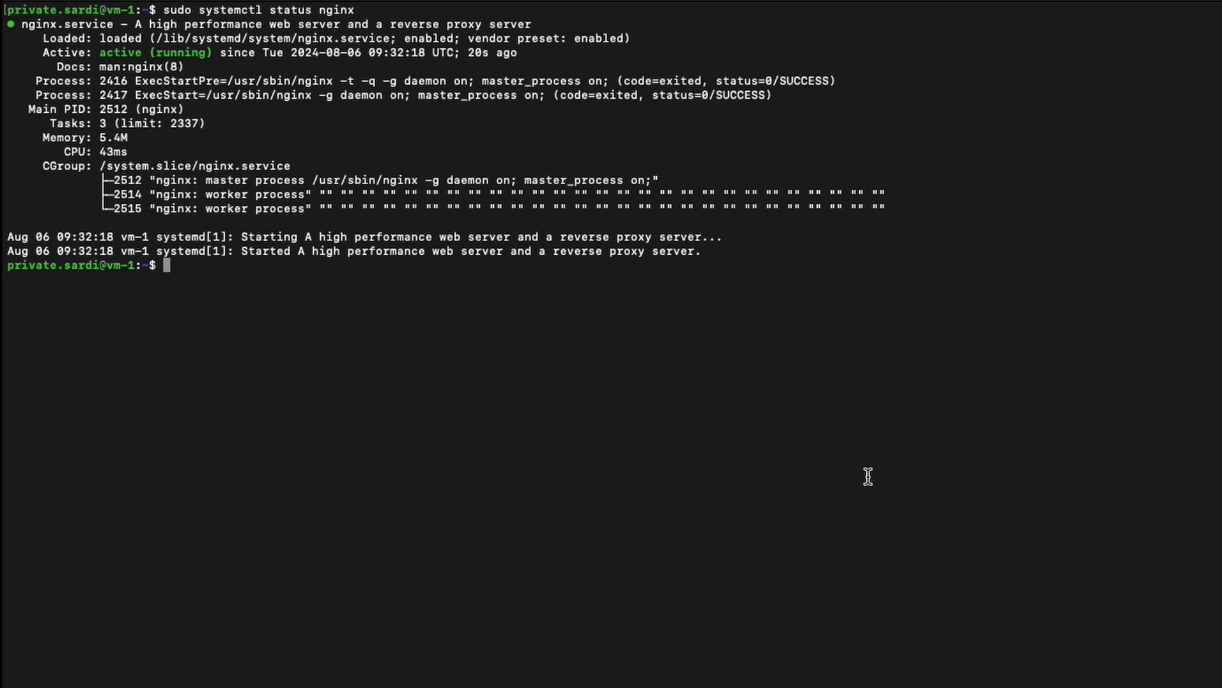
type("exit")
key("Return")
type("clear")
key("Return")
Step: Ping the VM's external address 34.101.138.2 from the local machine and stop after several replies
type("ping")
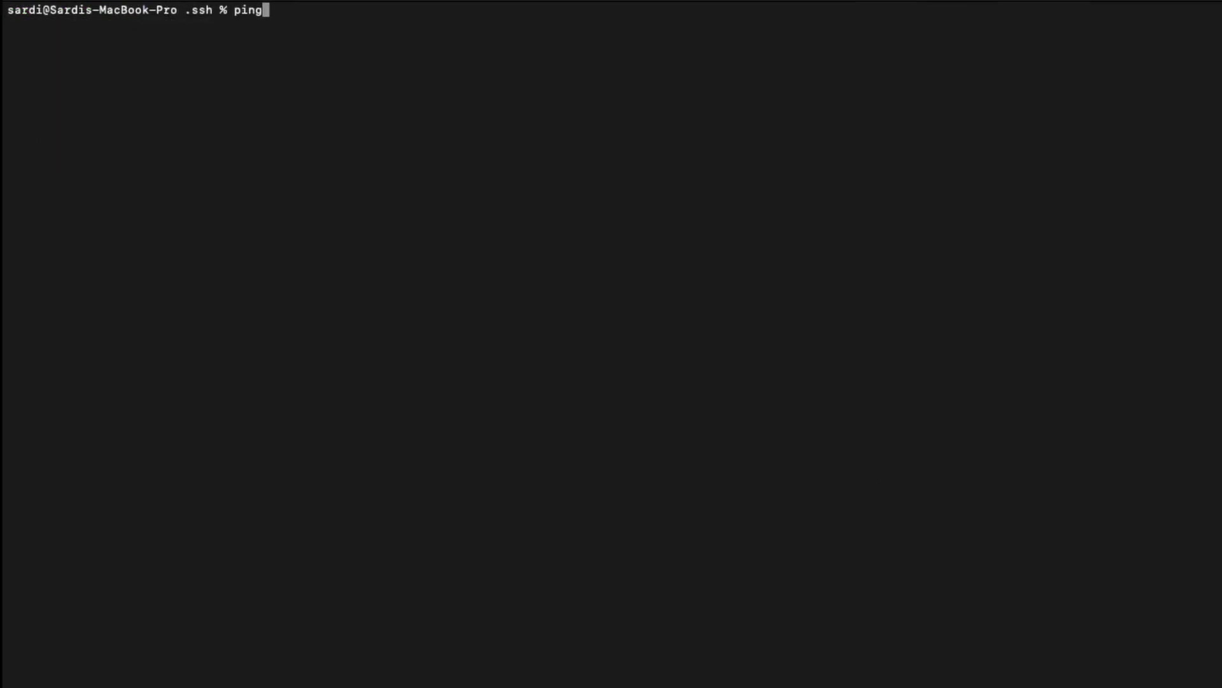
key("super+v")
key("Return")
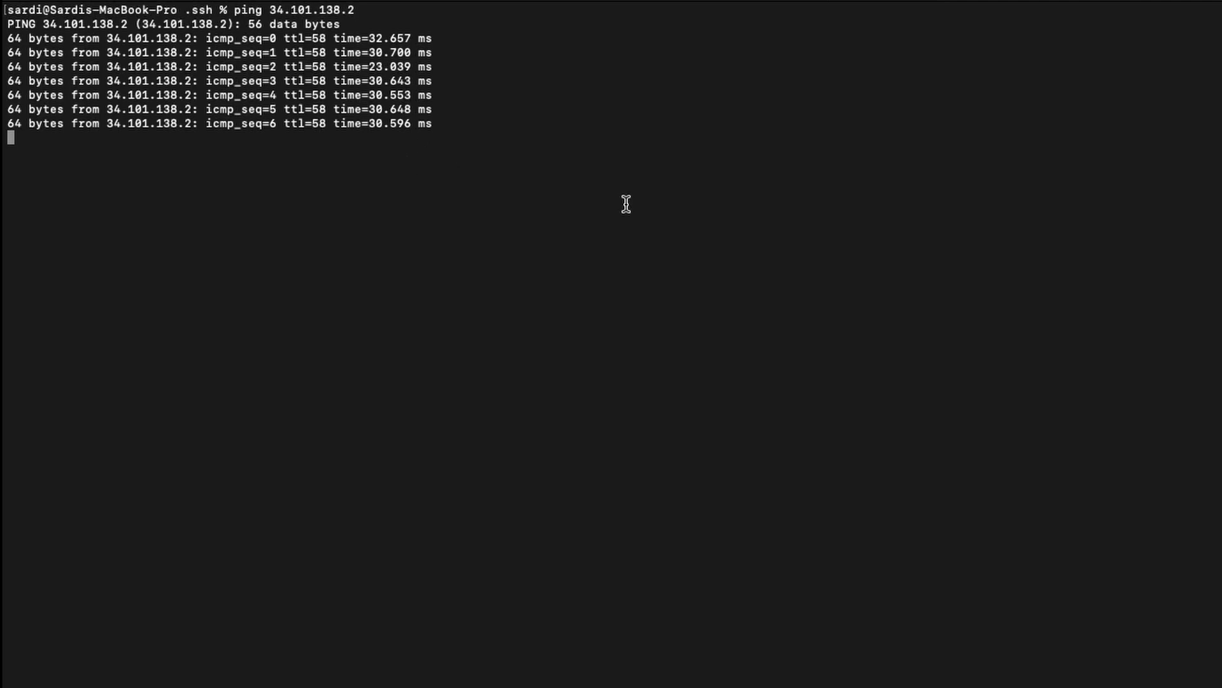
key("ctrl+c")
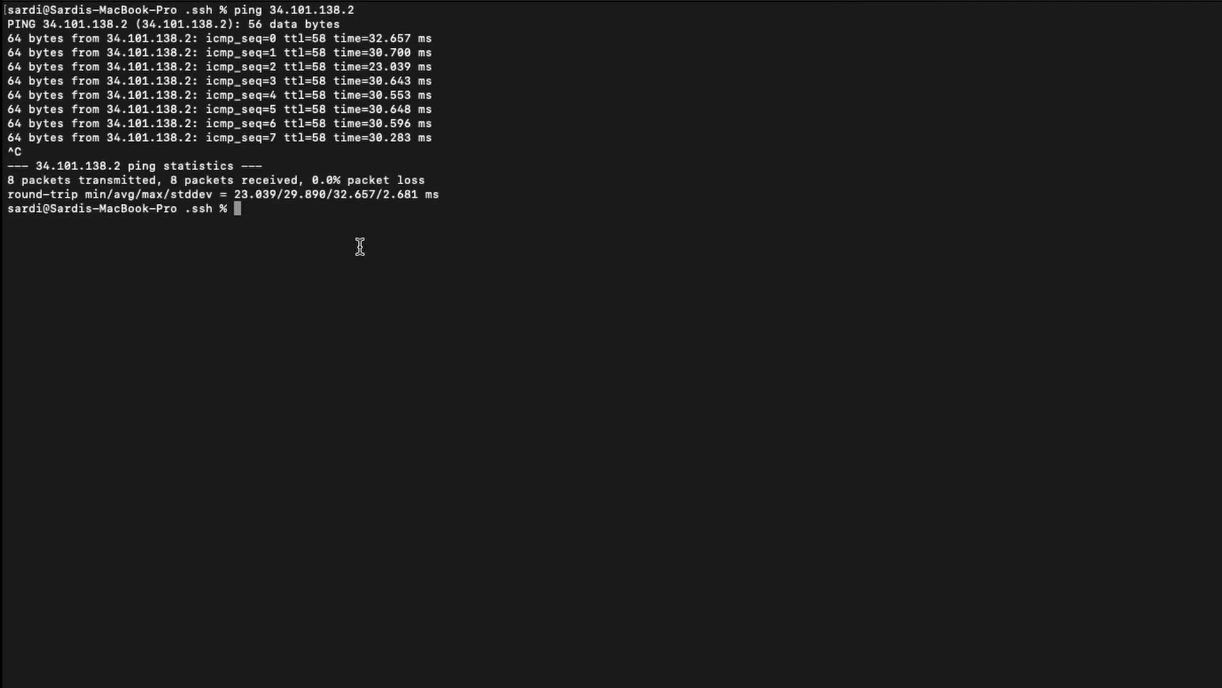